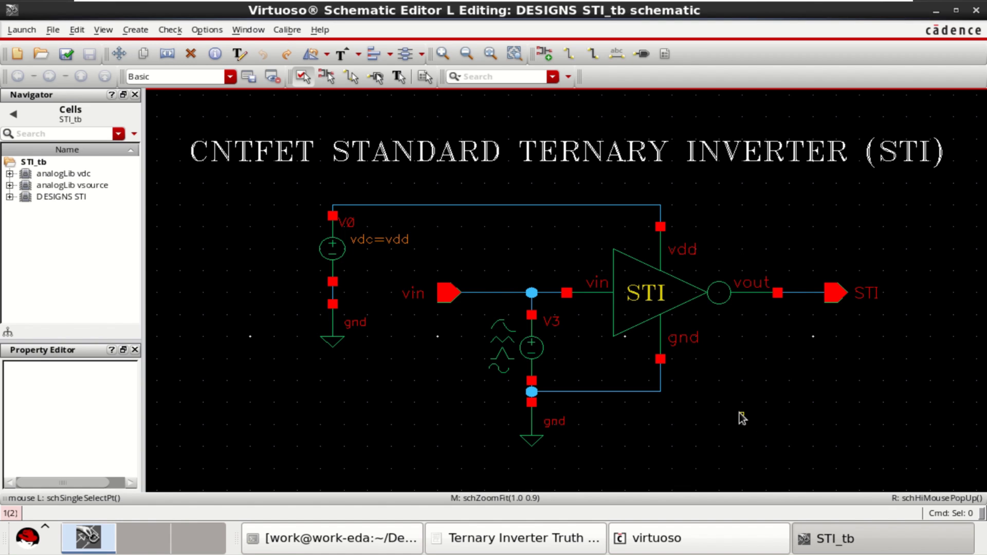
- Consult the chirality, CNT diameter and threshold voltage table in Ternary Inverter Truth Table.pdf, and return to the STI_tb schematic
click(563, 537)
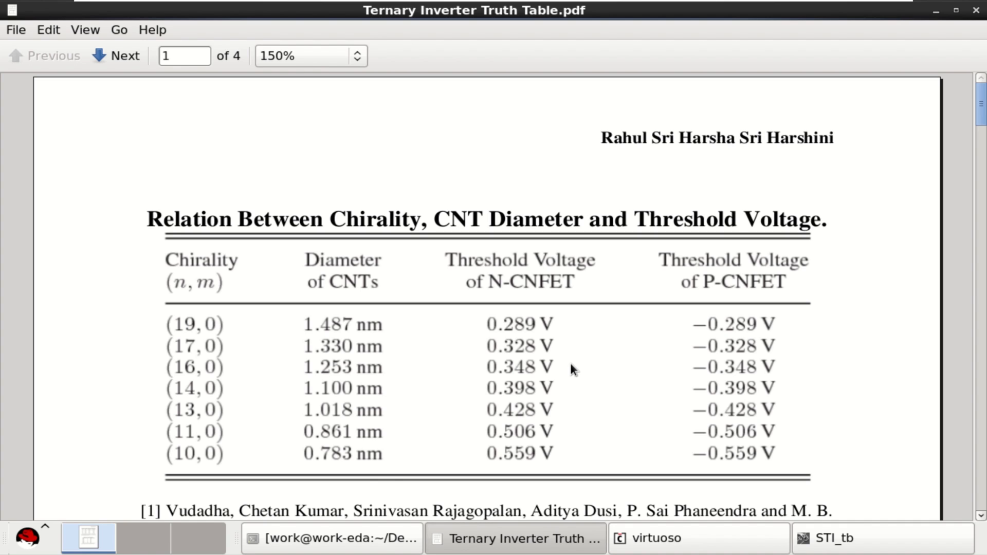
click(931, 11)
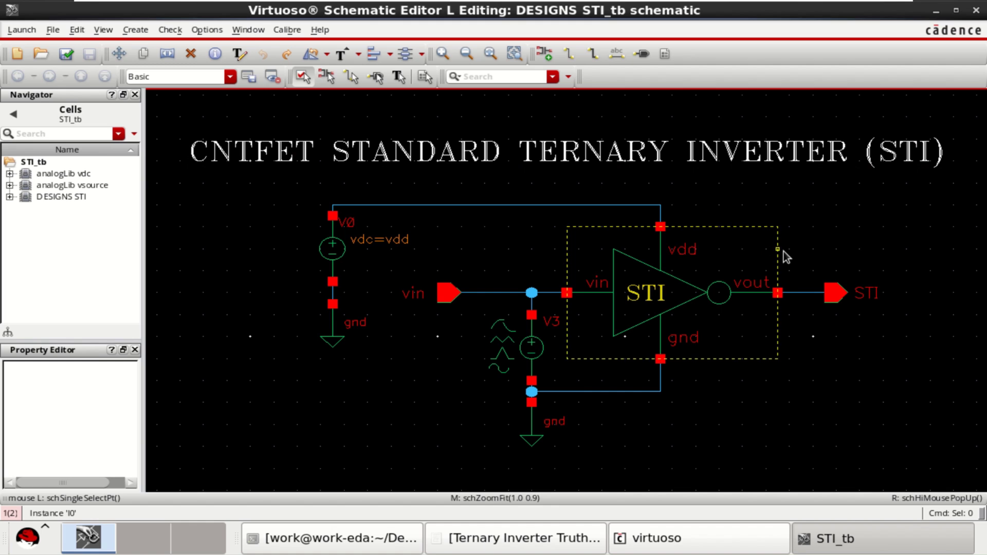
- Descend into the STI inverter instance, opening its schematic view for editing in the current tab
click(651, 292)
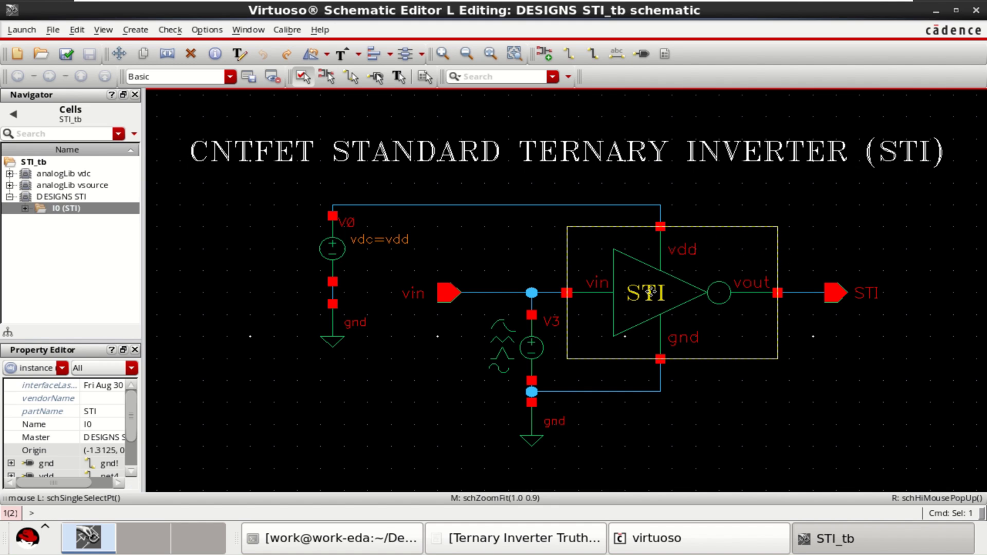
key(e)
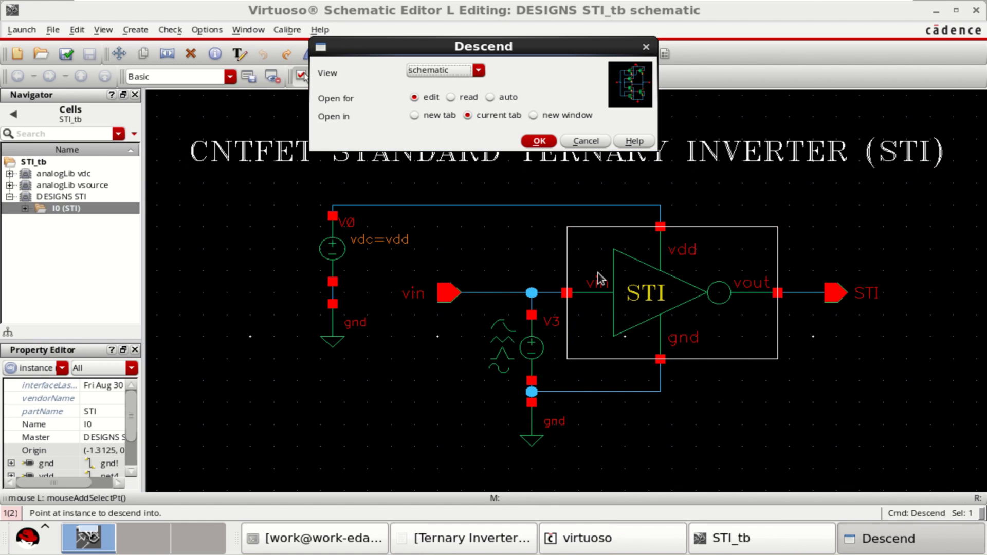
click(540, 142)
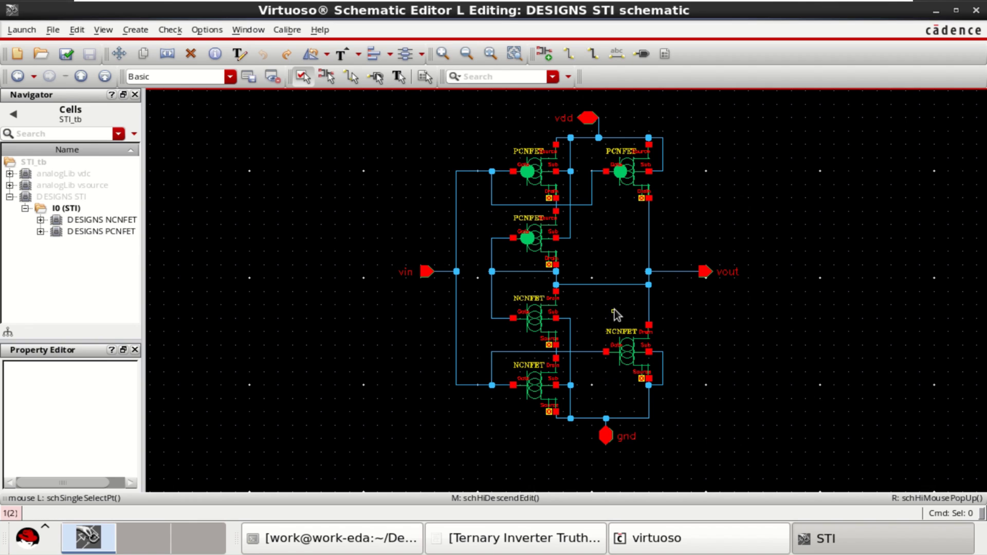
- Review the veriloga CDF parameters of the upper PCNFET in the series branch, including Lg and n1
click(536, 174)
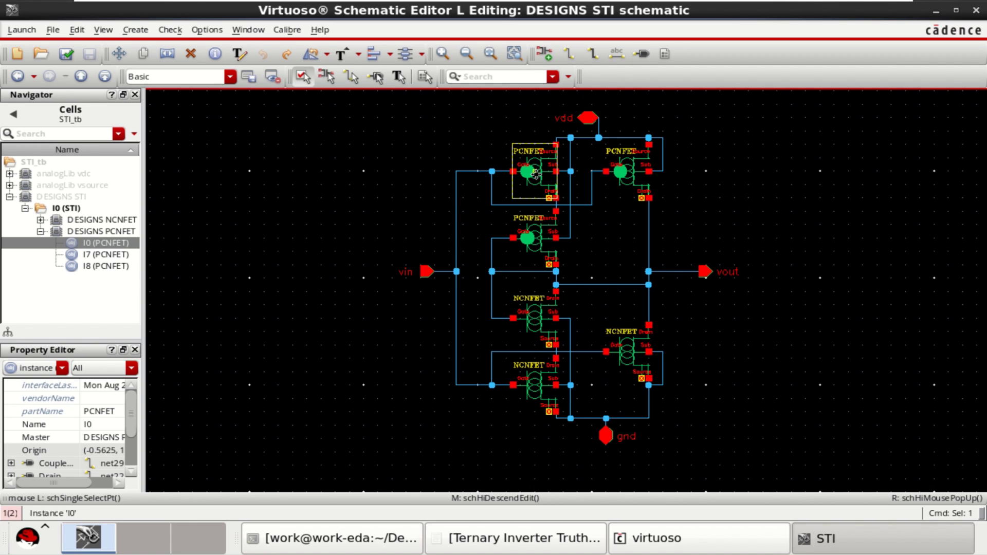
click(735, 174)
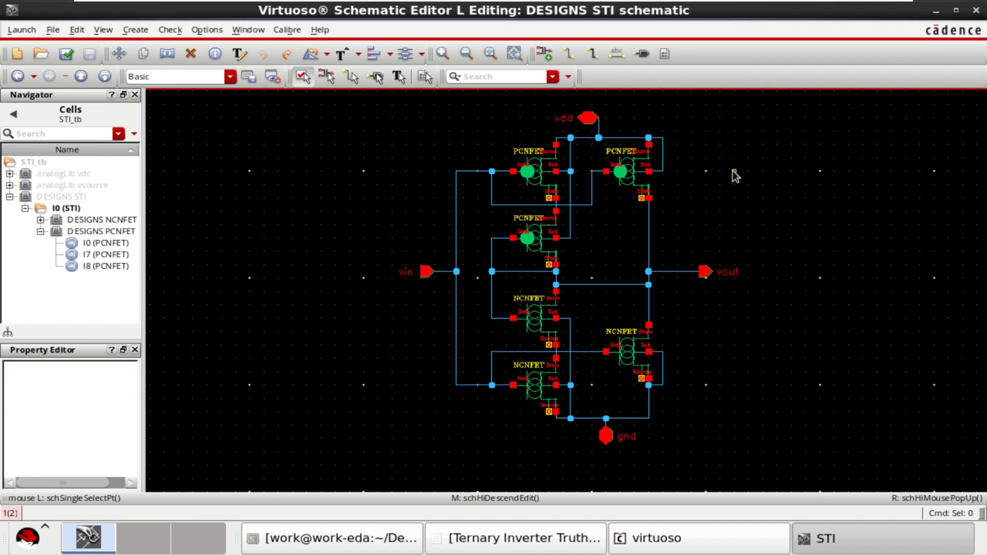
click(549, 173)
key(q)
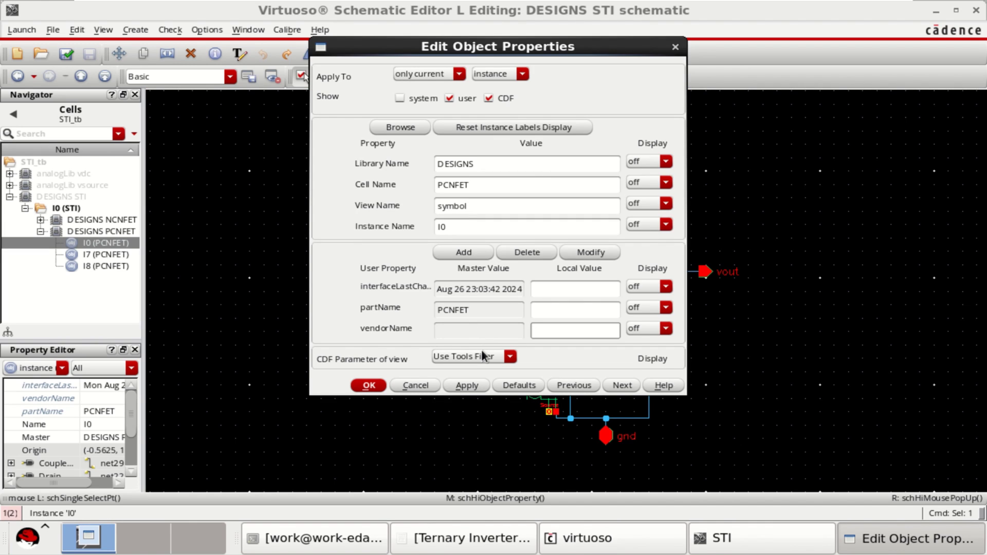
click(483, 355)
click(474, 385)
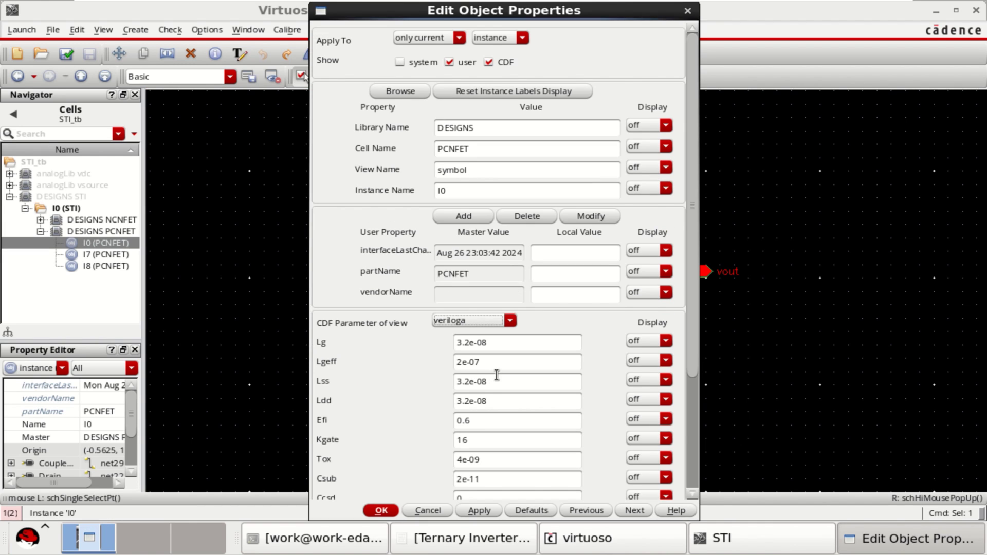
scroll(497, 375, down, 3)
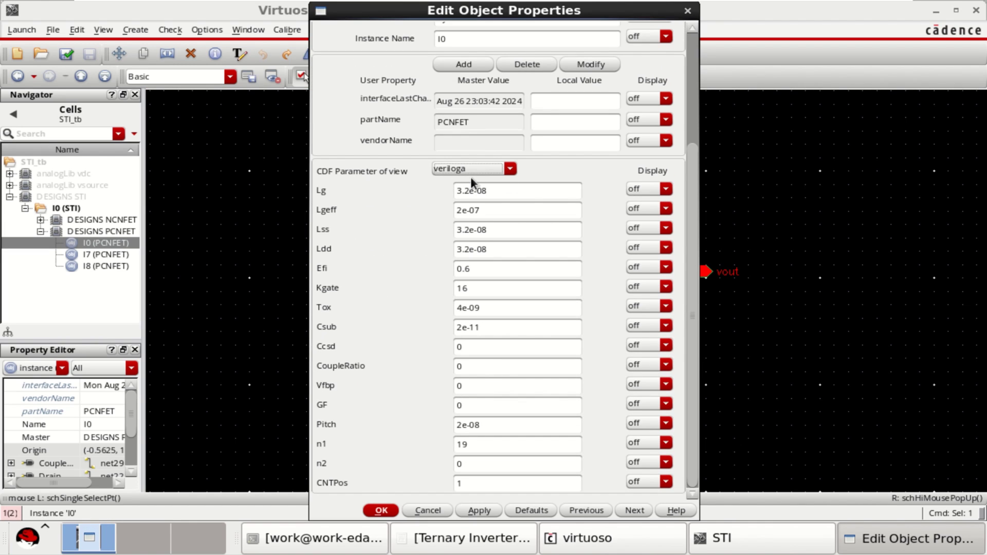
drag(504, 191, 414, 190)
drag(478, 445, 407, 439)
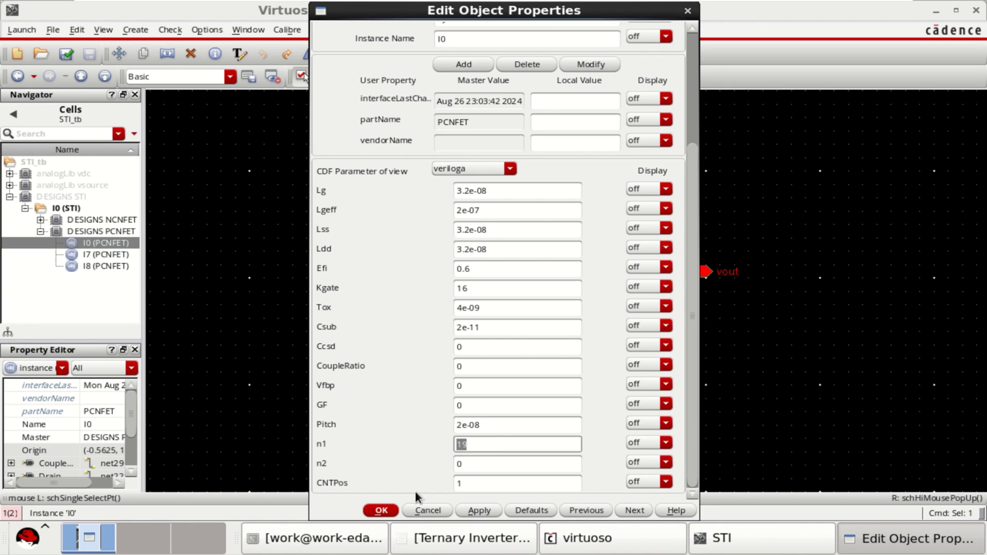
click(381, 510)
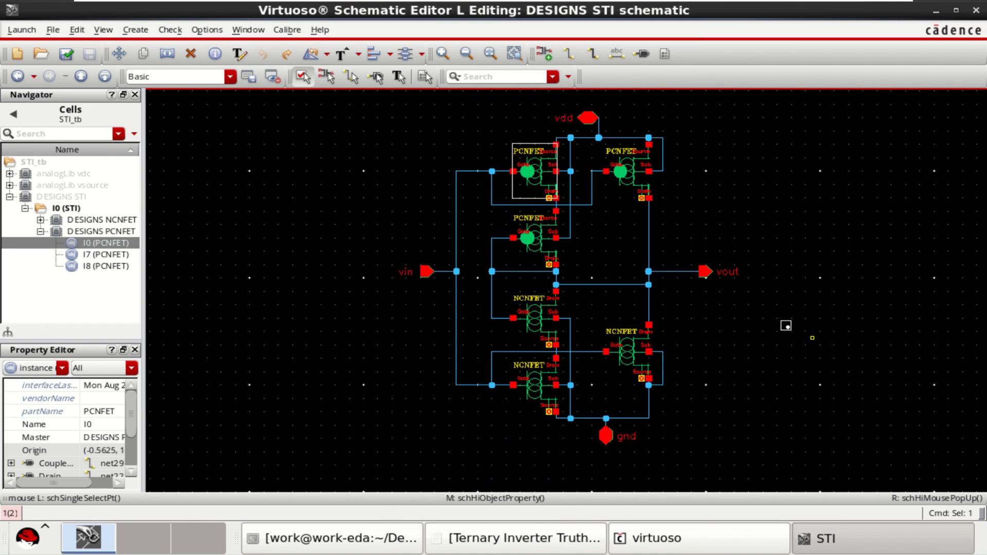
- Review the veriloga CDF parameters of the second PCNFET in the series branch, checking its n1 value
click(532, 237)
key(q)
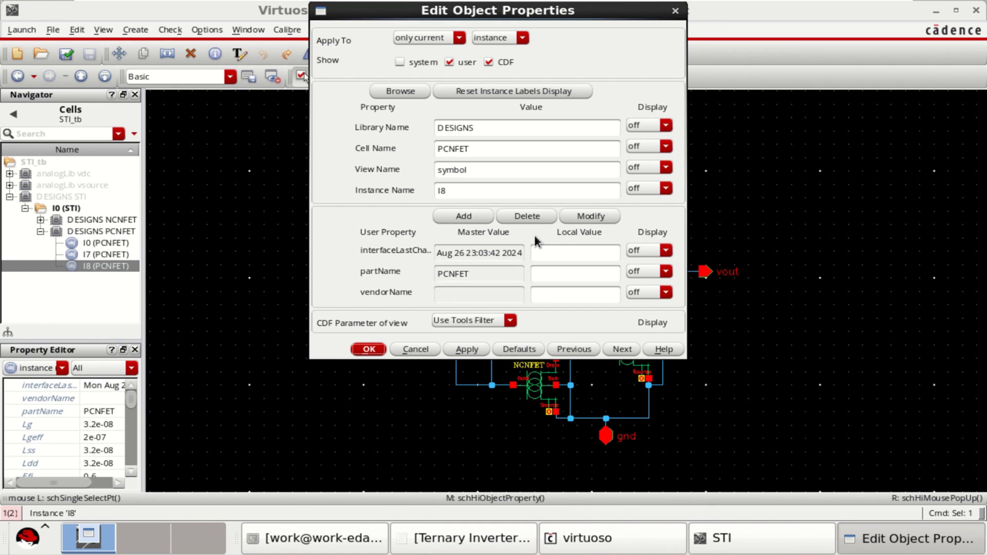
click(477, 319)
click(467, 346)
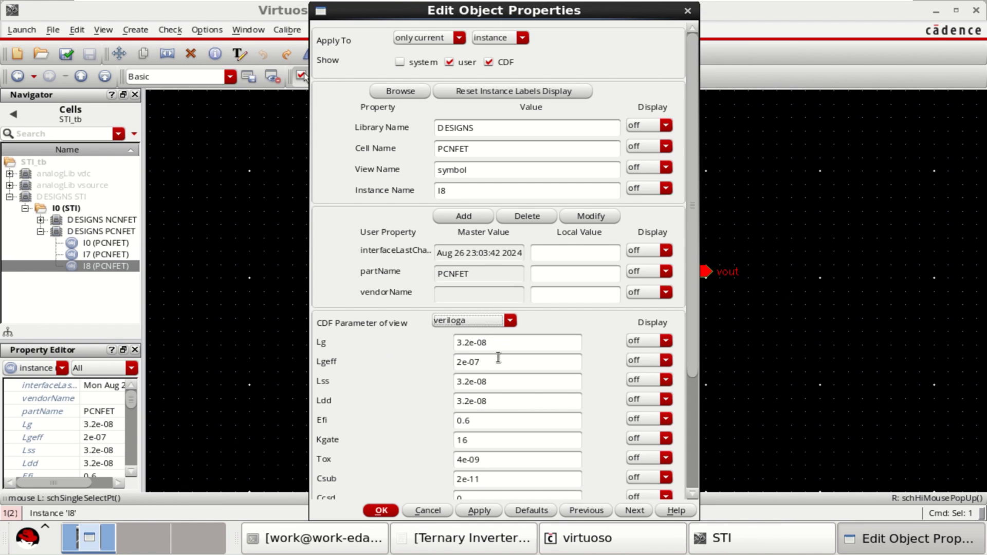
scroll(528, 360, down, 3)
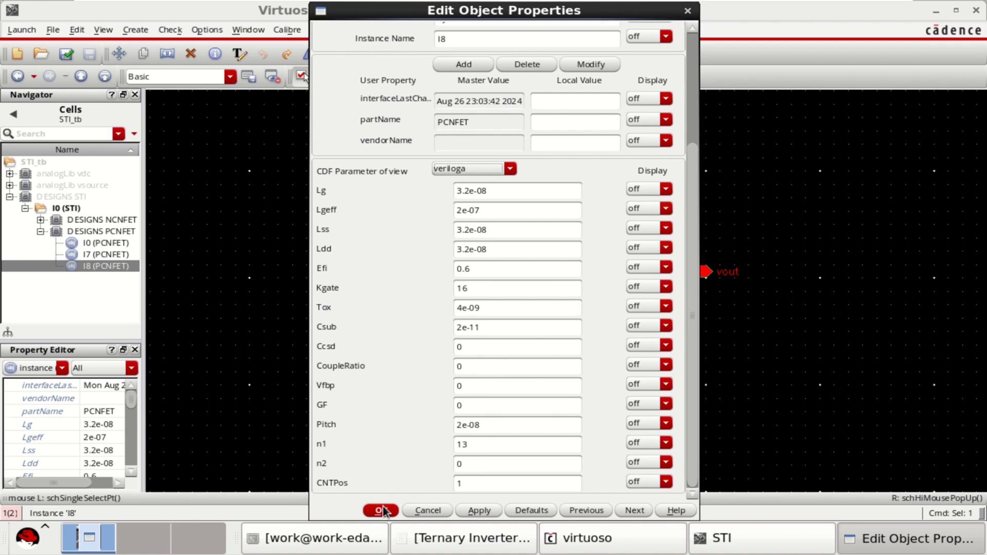
double_click(487, 444)
click(391, 511)
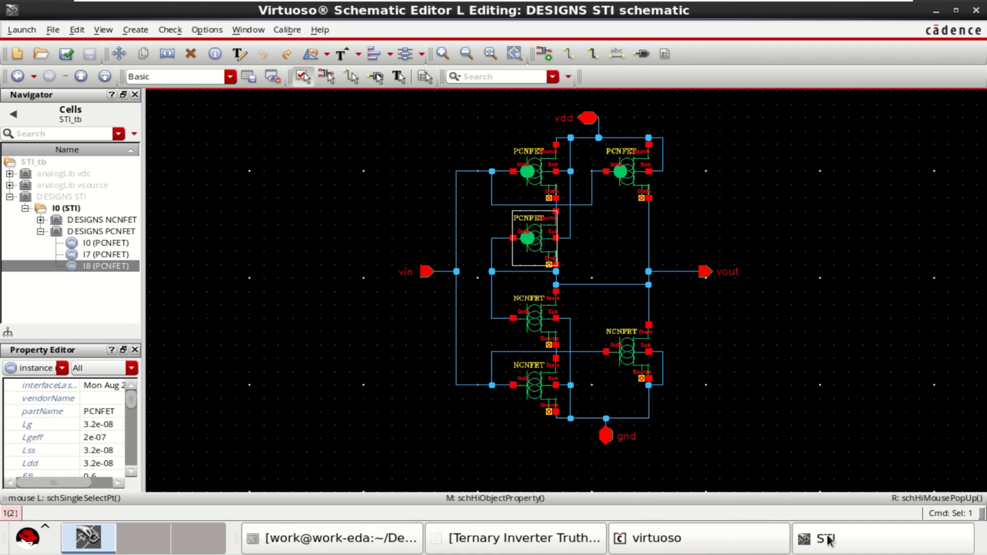
- Compare the transistor chirality with the threshold voltage table in the PDF, and return to the STI schematic with nothing selected
click(555, 540)
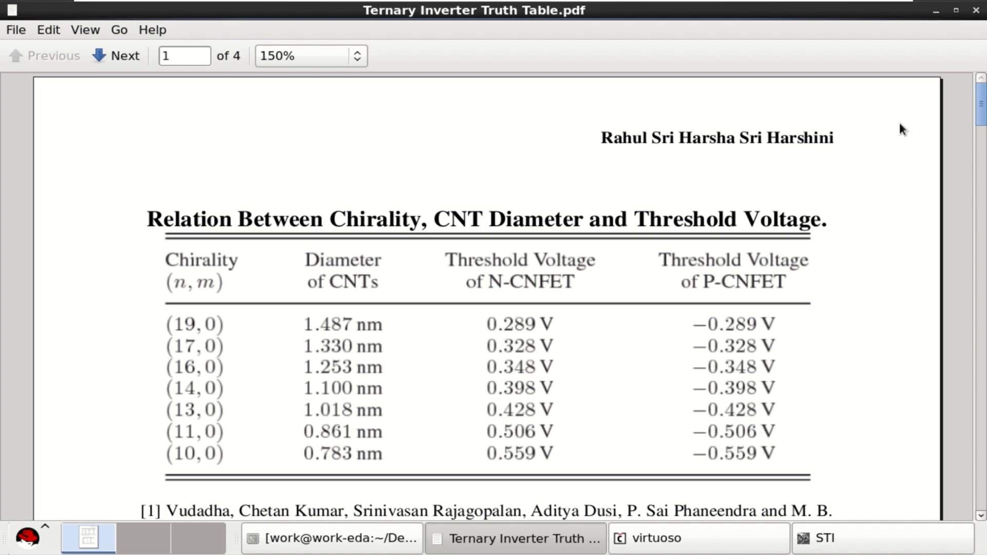
click(936, 11)
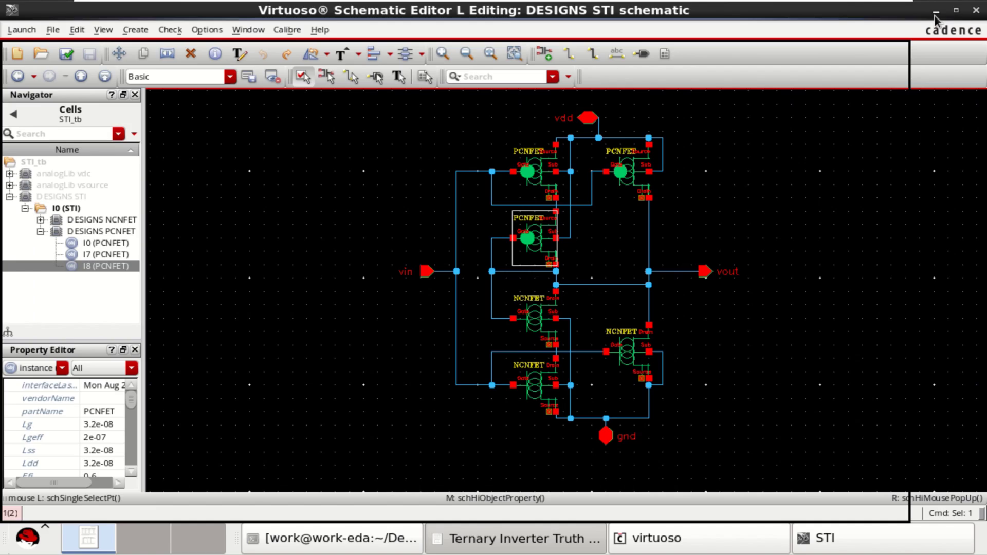
click(359, 193)
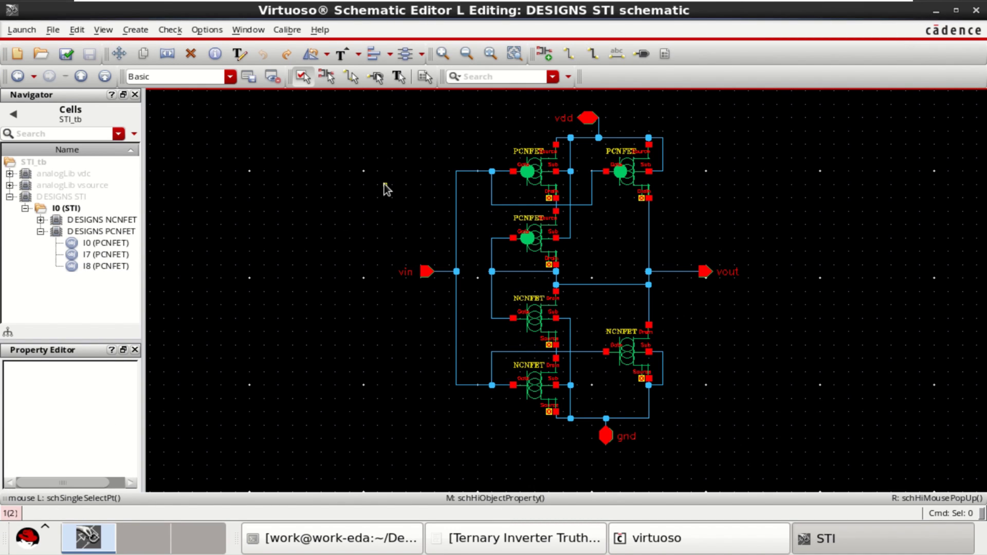
- Check and save the STI schematic, and return to the STI_tb testbench level
click(65, 52)
click(486, 309)
key(shift+b)
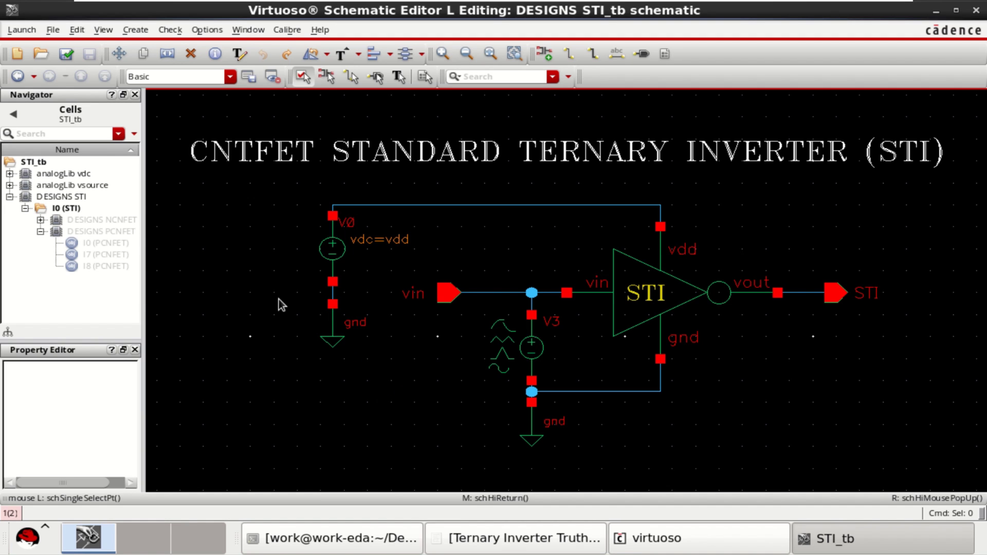
- Inspect the V0 supply source and the pwl file settings of the V3 input source in the testbench
click(340, 251)
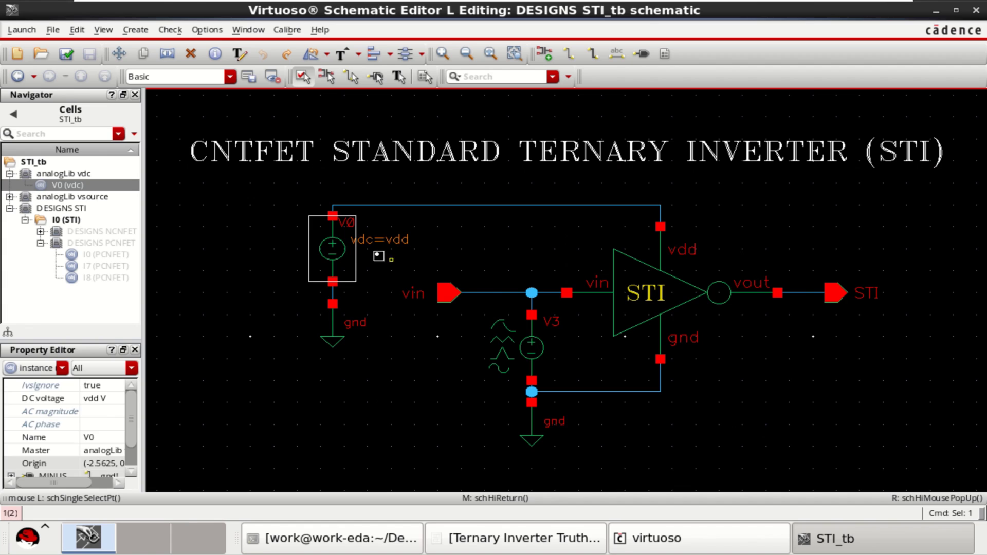
click(365, 245)
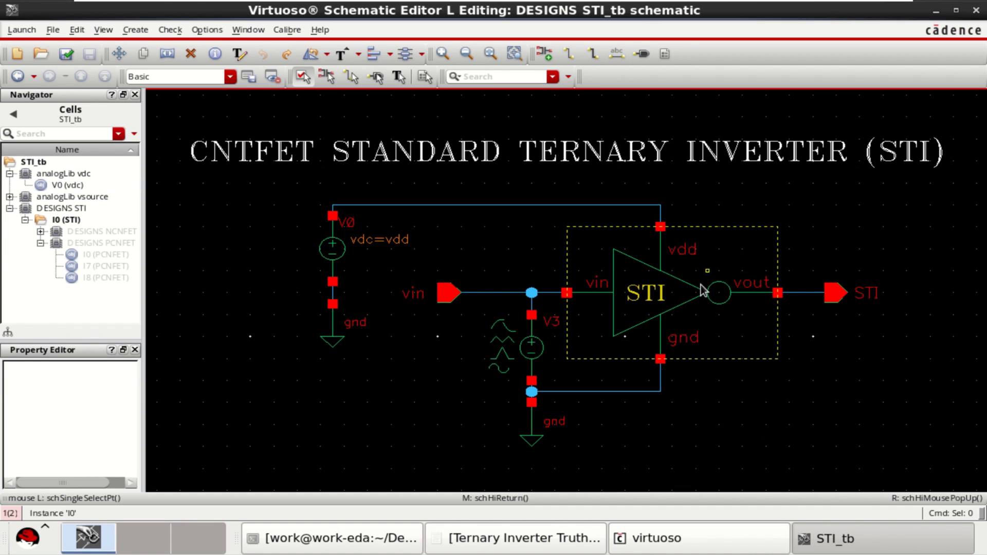
click(501, 332)
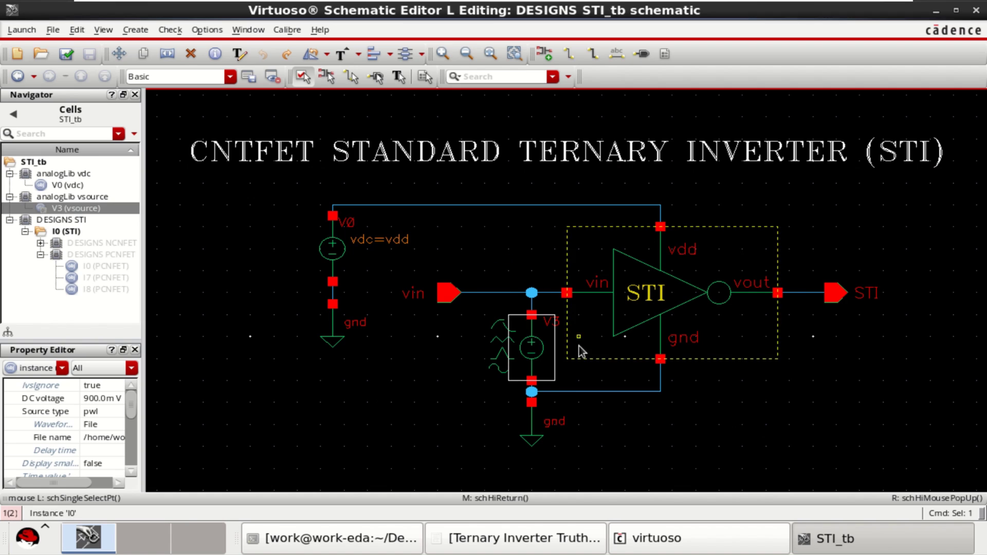
double_click(537, 360)
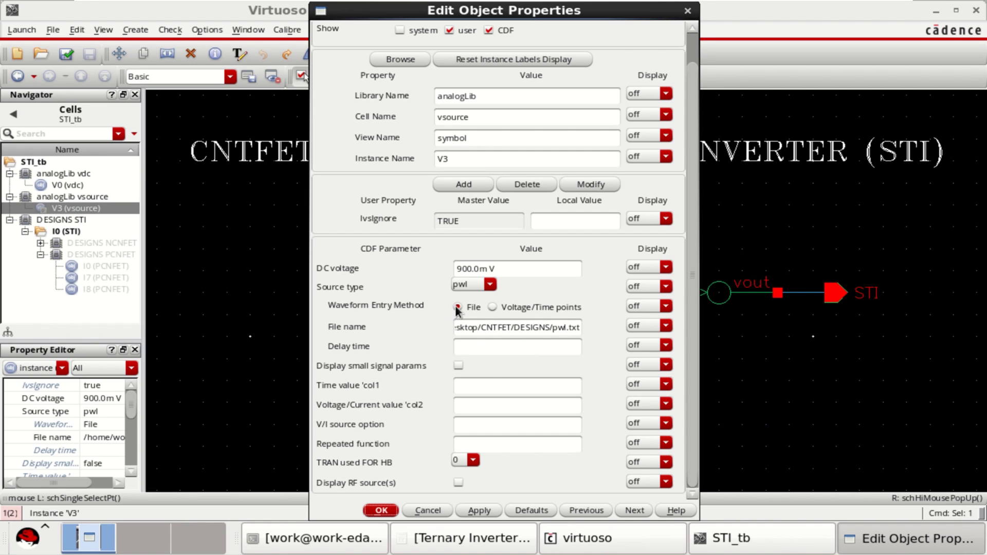
click(381, 511)
click(849, 364)
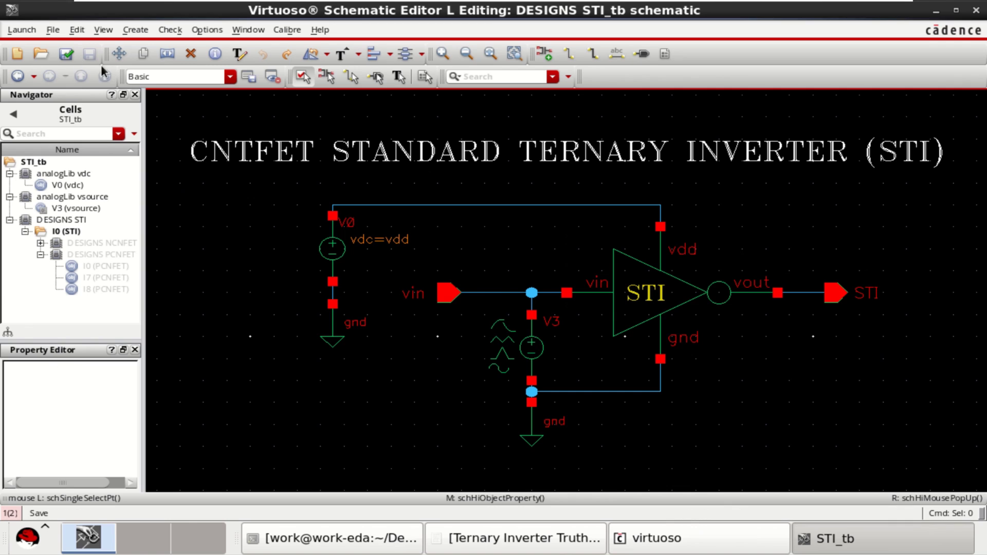
- Create a new ADE Assembler view named maestro for the STI_tb cell in the DESIGNS library, opened in a new tab
click(24, 29)
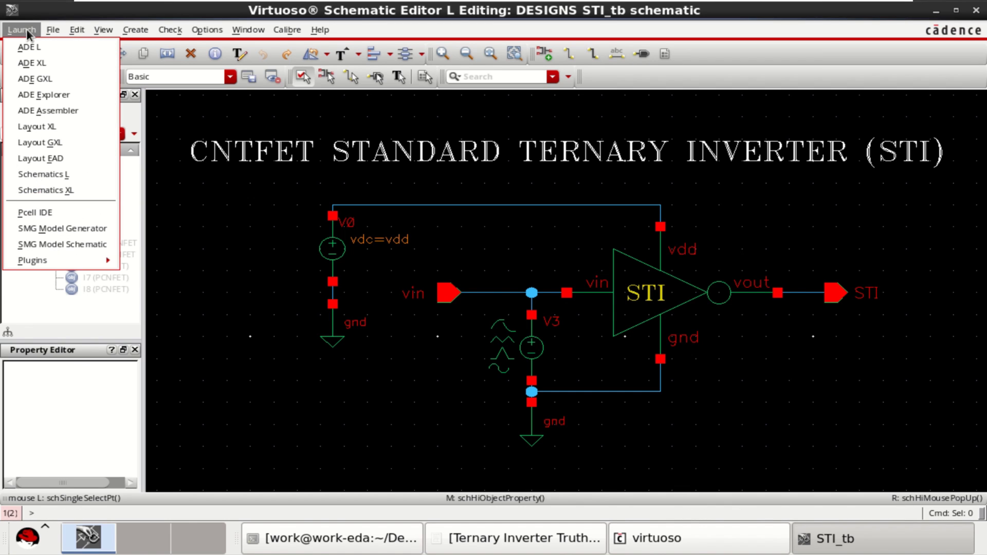
click(90, 111)
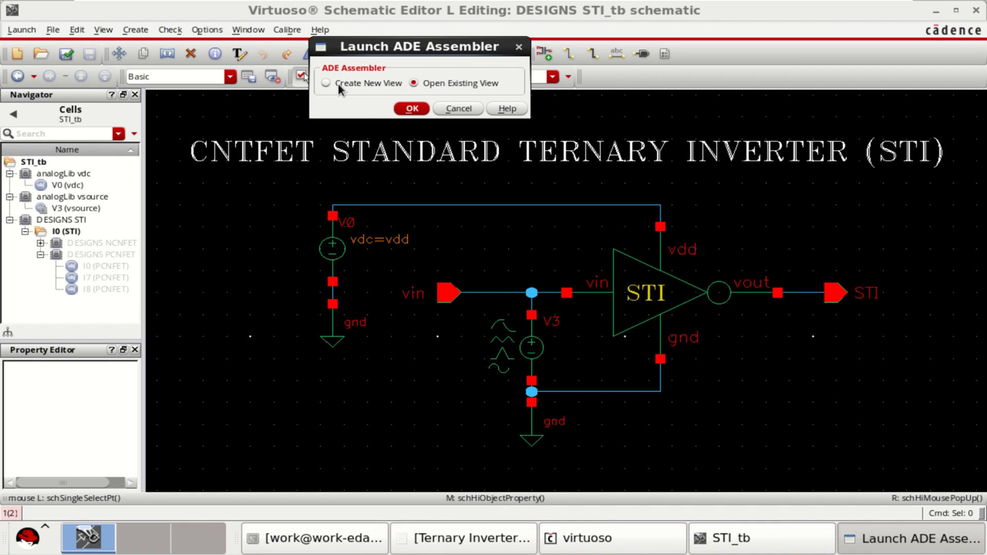
click(333, 81)
drag(387, 47, 387, 138)
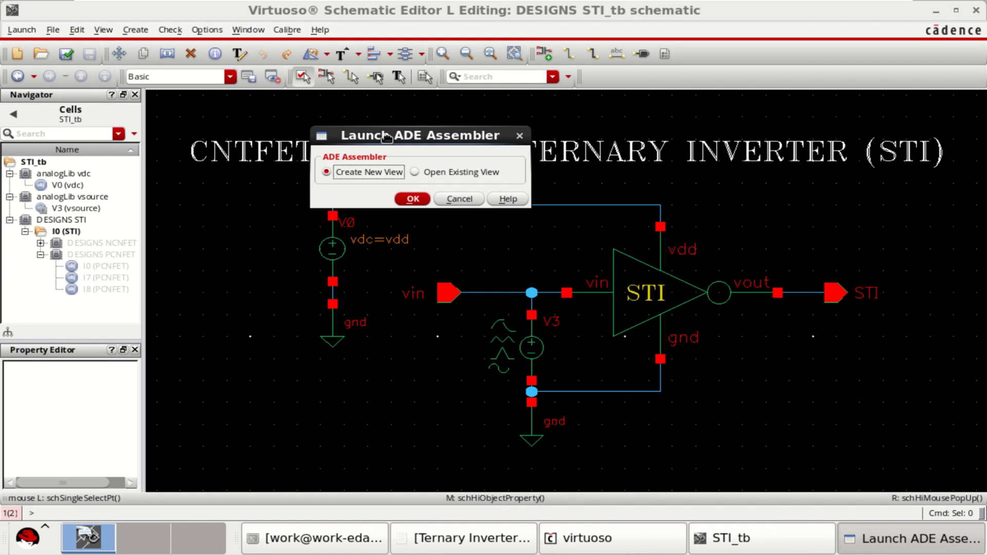
click(412, 199)
key(Tab)
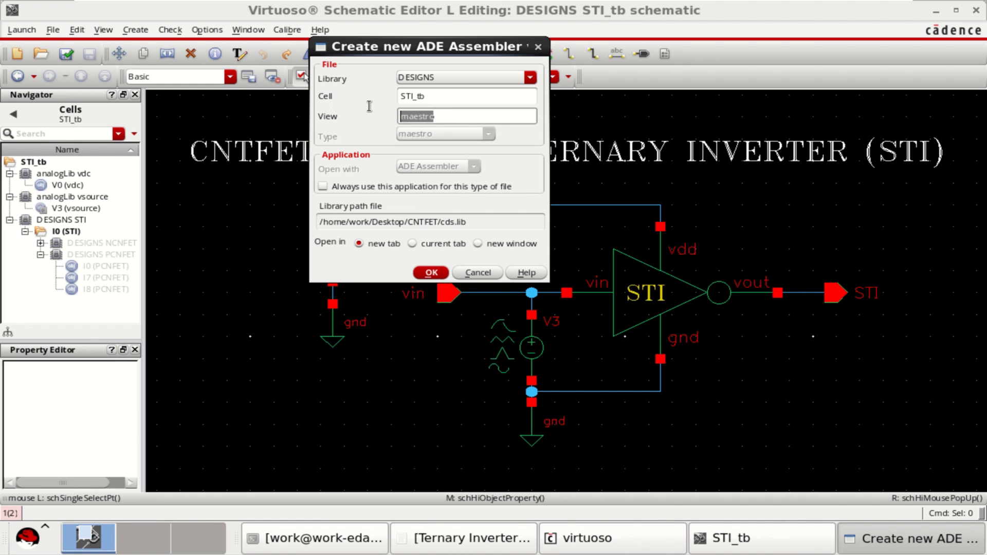
click(430, 271)
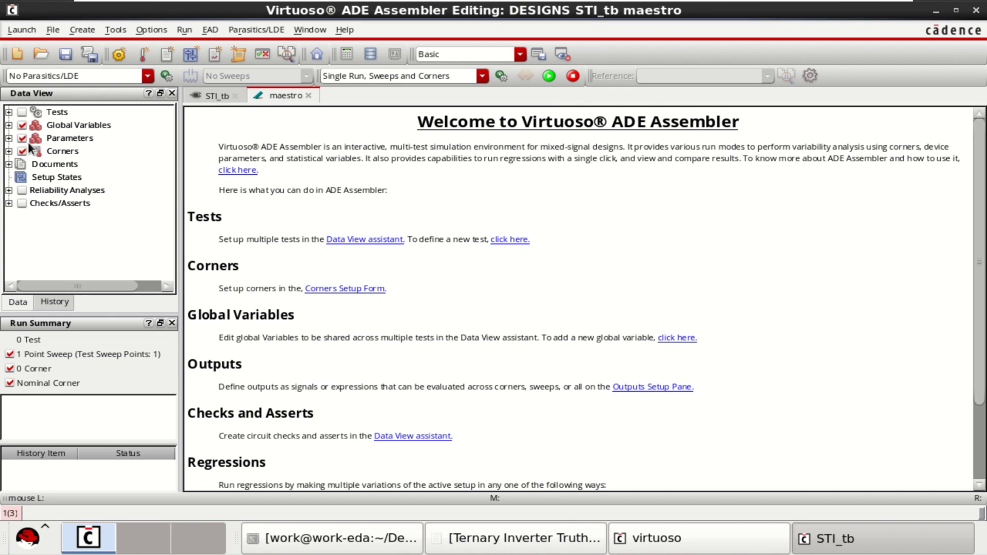
- Add a test to the Assembler setup using the schematic view of DESIGNS STI_tb in edit mode
click(9, 112)
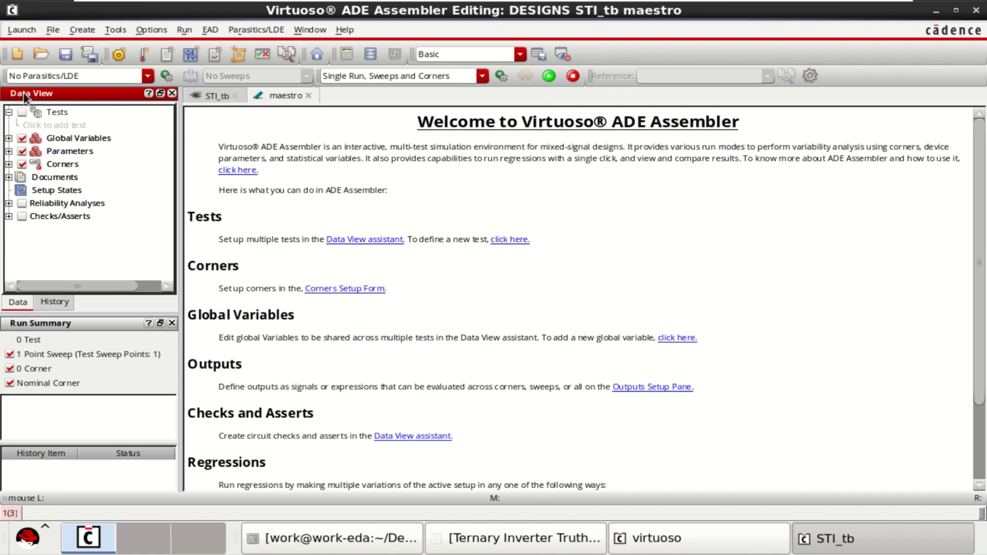
click(58, 125)
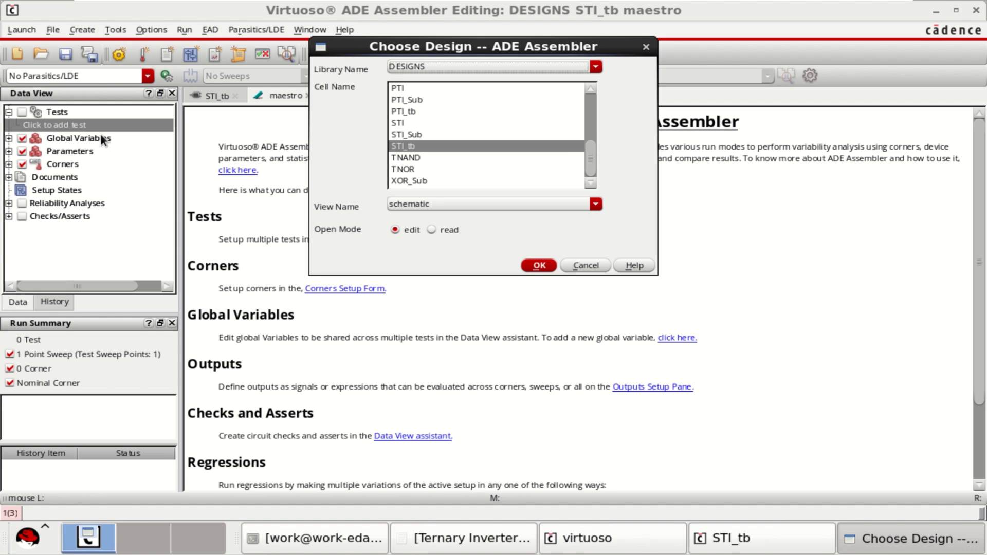
click(549, 266)
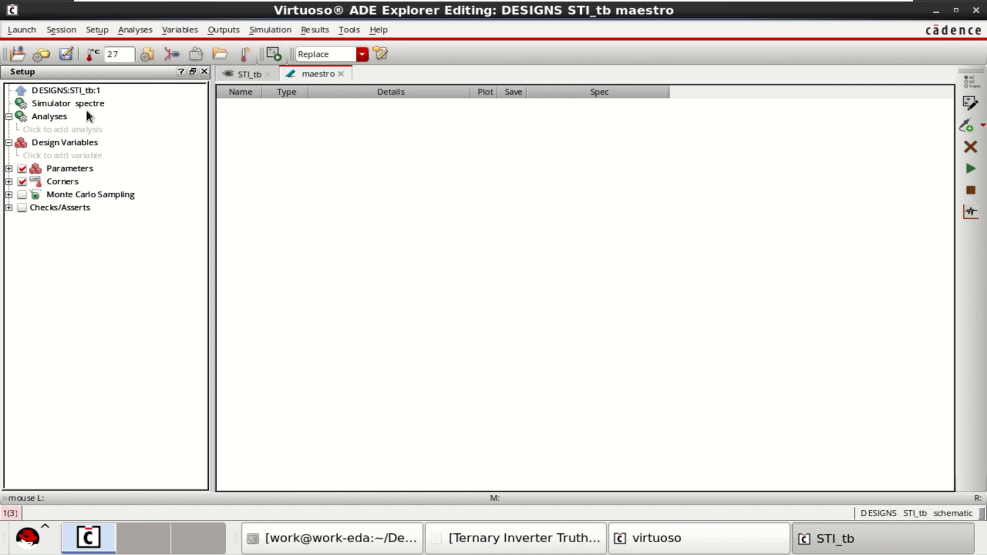
- Add a DC analysis that saves the DC operating point and sweeps the dc voltage parameter of input source V3
click(66, 131)
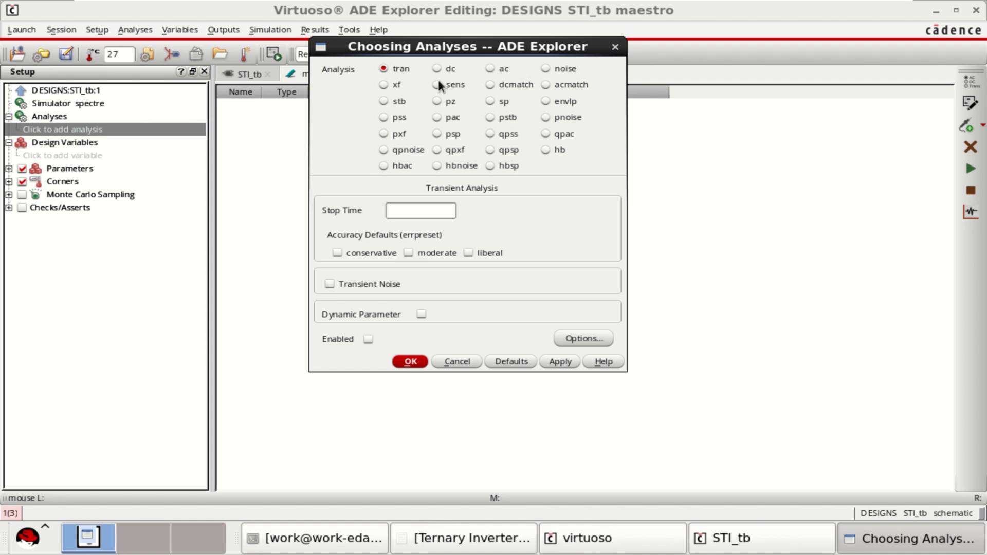
click(436, 69)
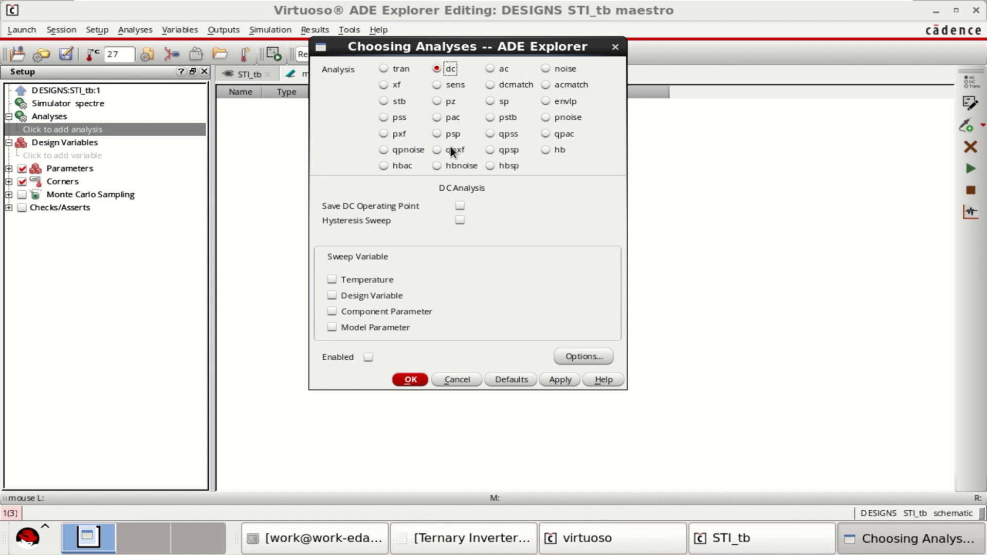
click(459, 206)
click(332, 311)
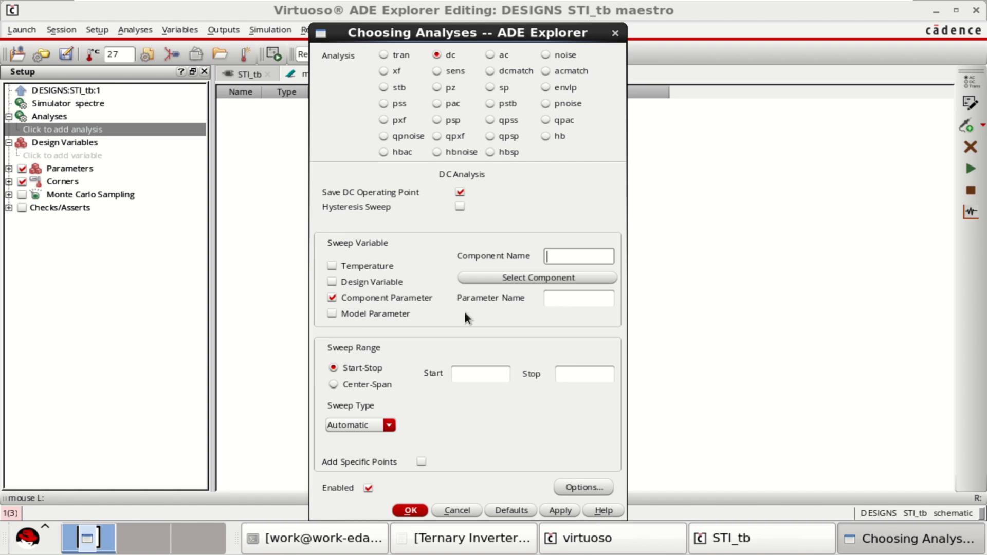
click(554, 277)
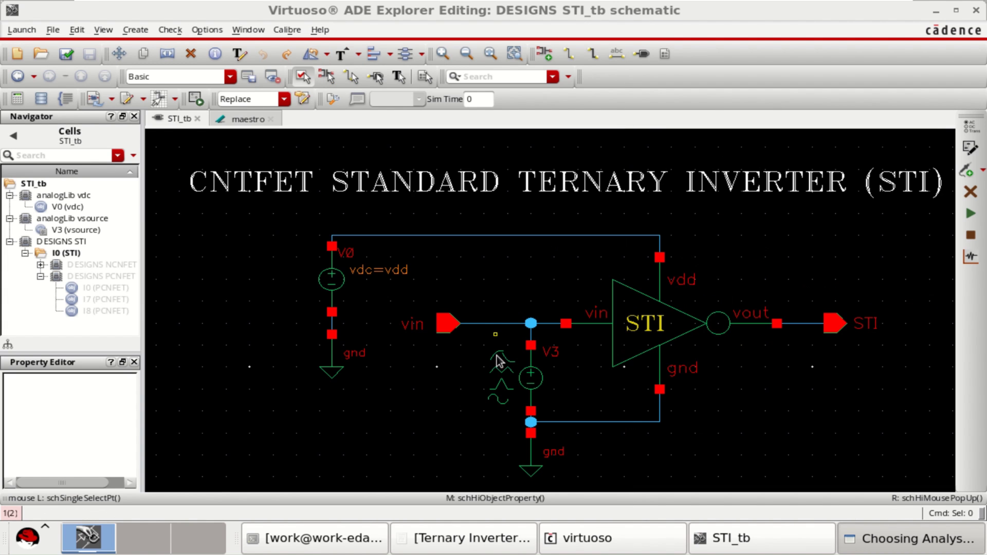
click(527, 371)
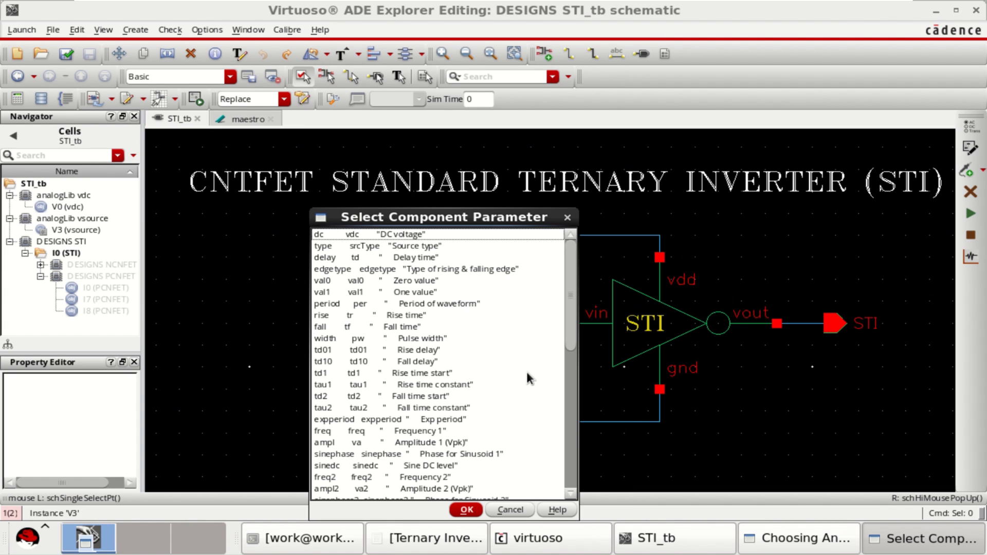
click(377, 234)
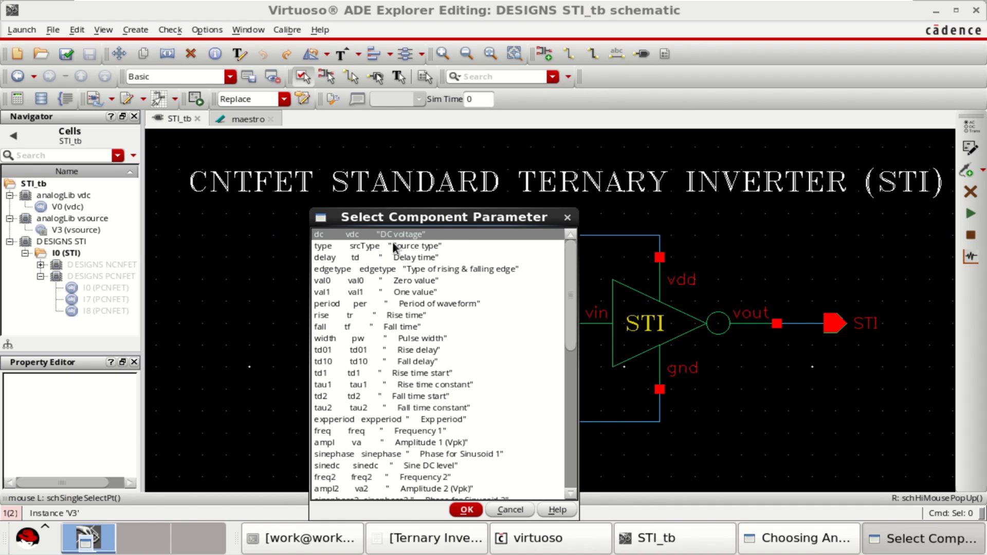
click(465, 509)
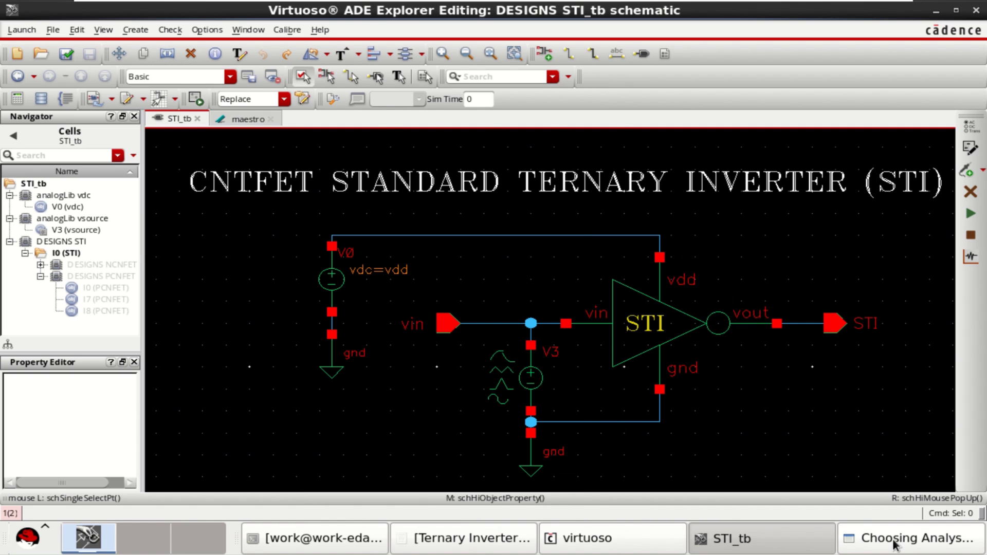
click(894, 539)
- Set the DC sweep range from 0 to 0.9 with a linear step size of 0.01, and accept the analysis
click(480, 374)
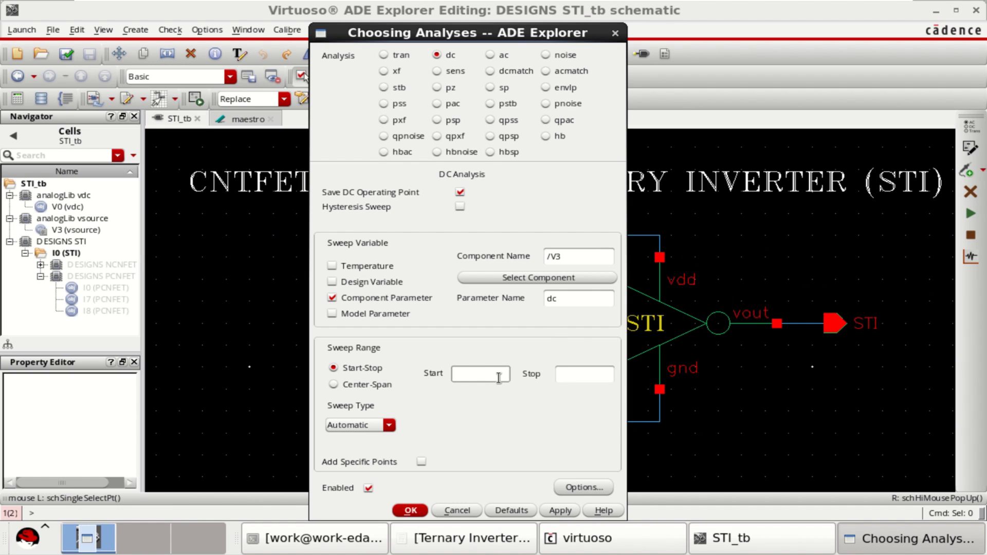
text(0)
click(584, 378)
text(0.9)
click(379, 426)
click(369, 438)
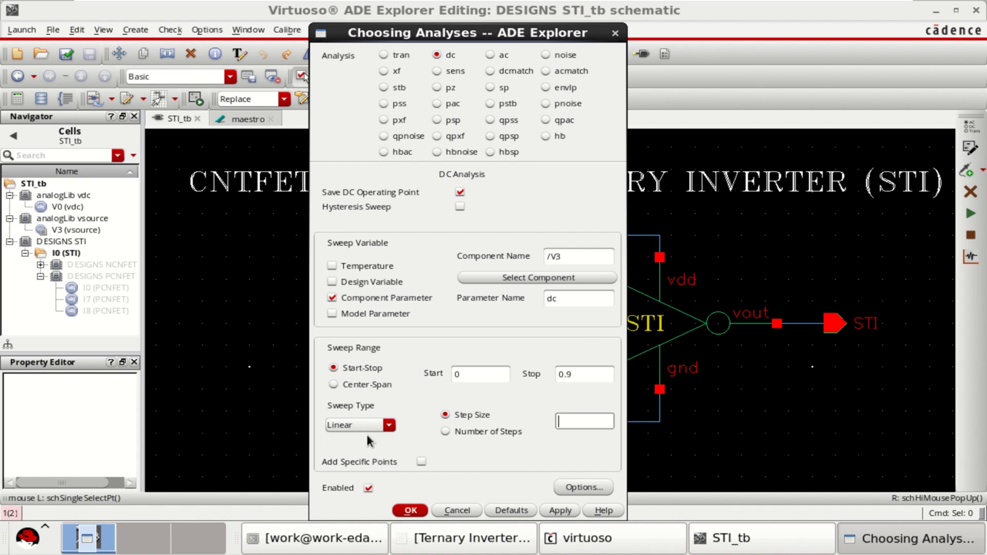
click(584, 421)
text(0.01)
click(413, 511)
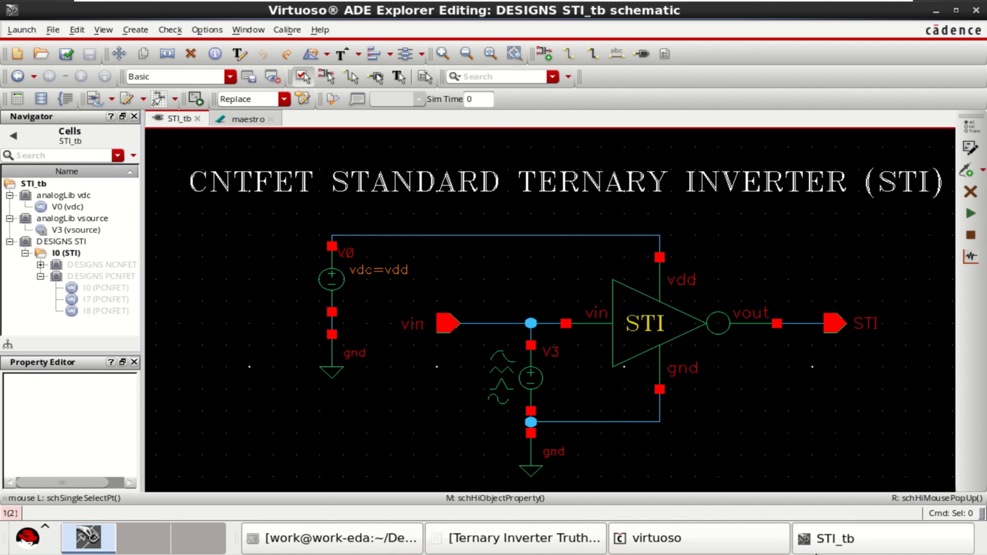
- Copy the design variables from the cellview into the maestro setup and set vdd to 0.9
click(239, 119)
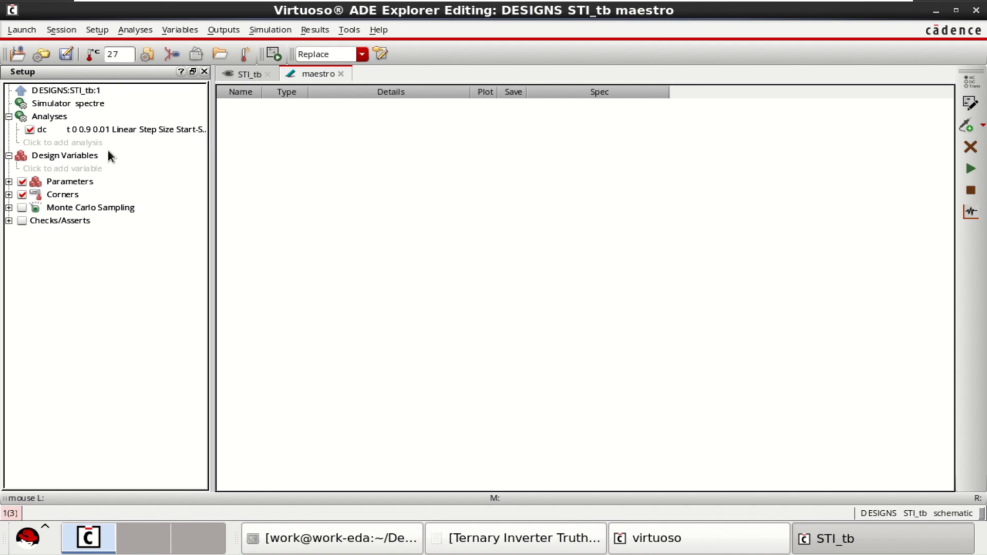
double_click(78, 168)
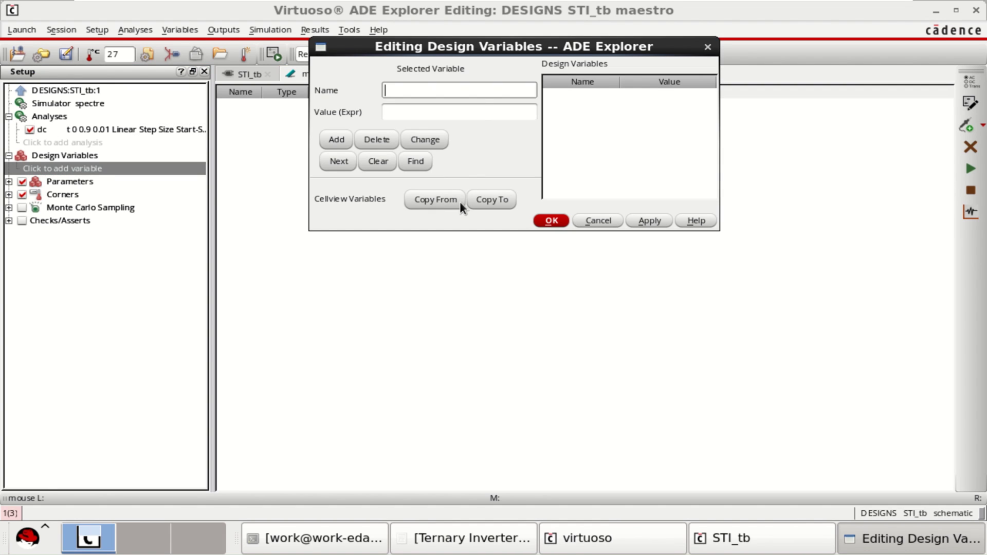
click(439, 201)
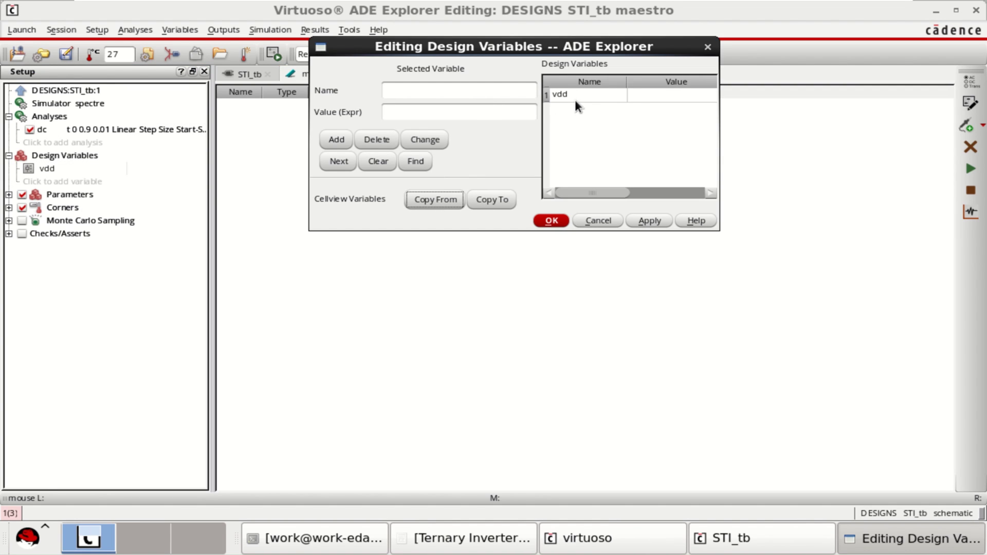
click(651, 93)
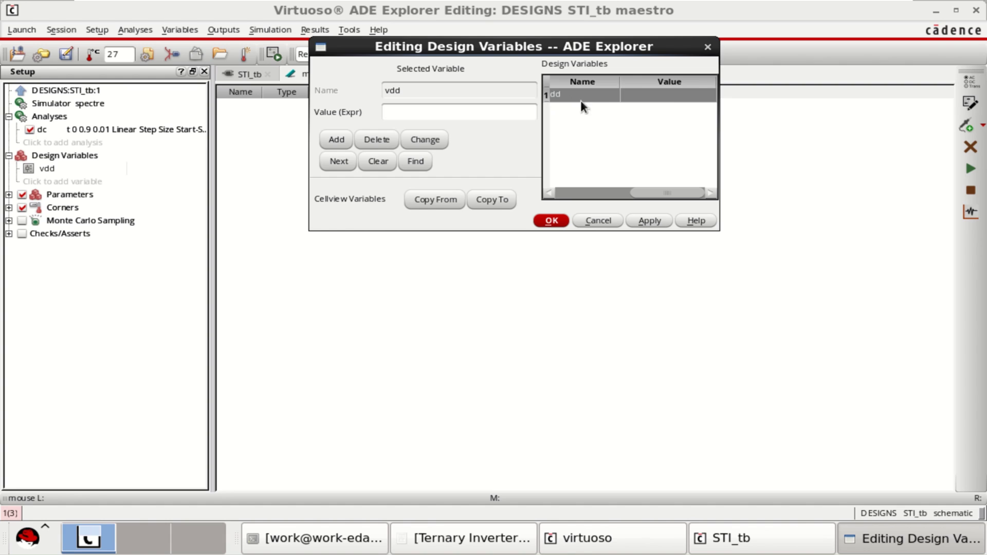
drag(644, 190, 584, 193)
click(448, 112)
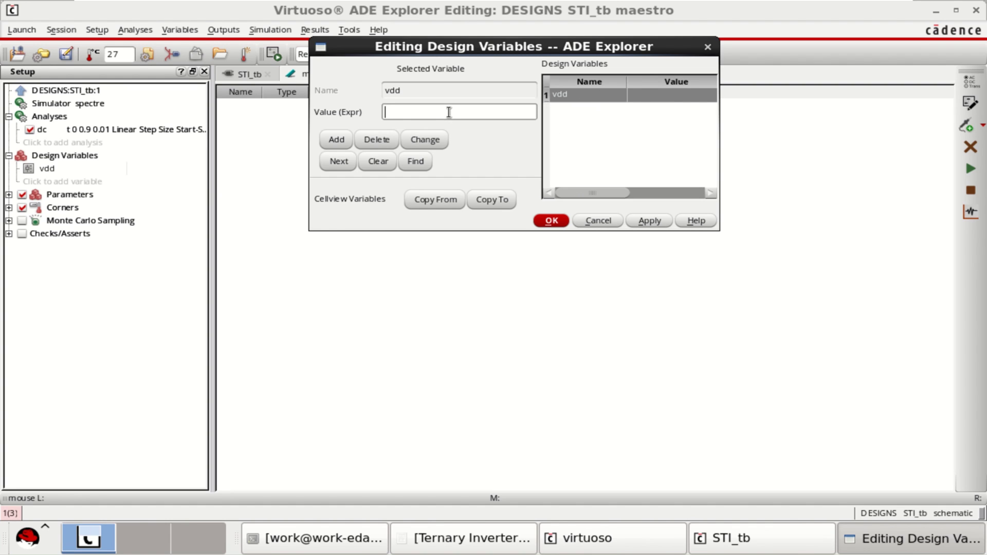
text(0.9)
click(553, 221)
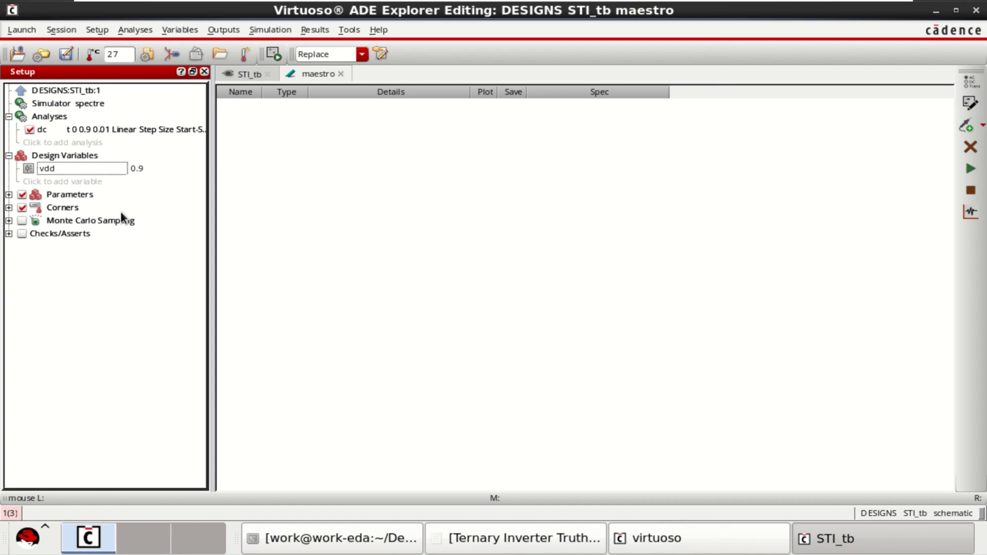
- Return to the Assembler level and add a signal output for the vin net picked in the schematic
click(20, 89)
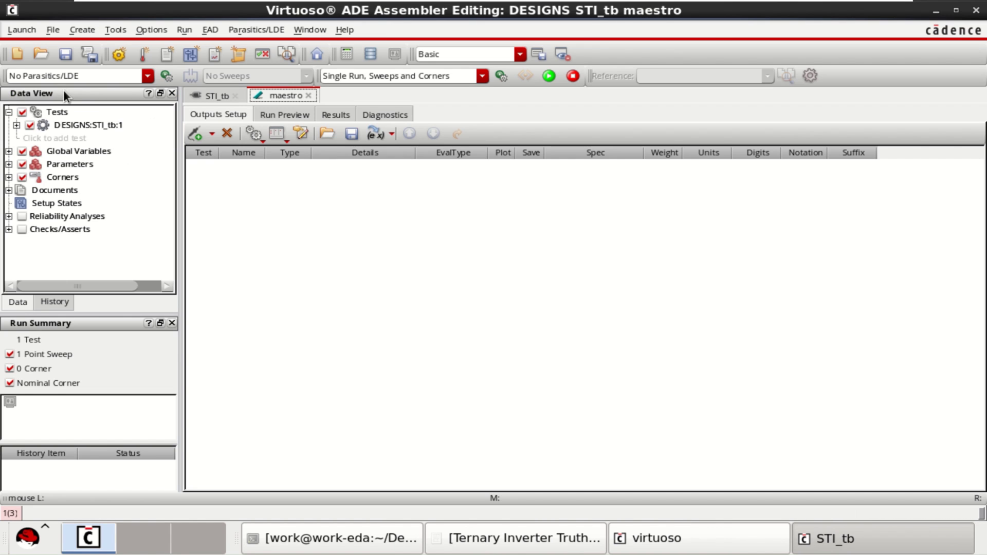
right_click(234, 166)
click(281, 193)
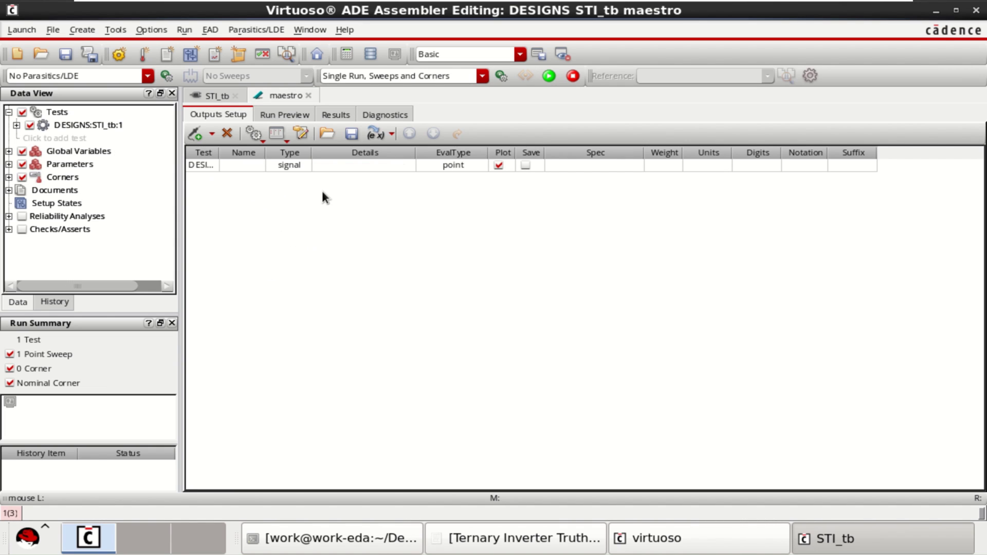
click(361, 164)
click(361, 164)
click(403, 165)
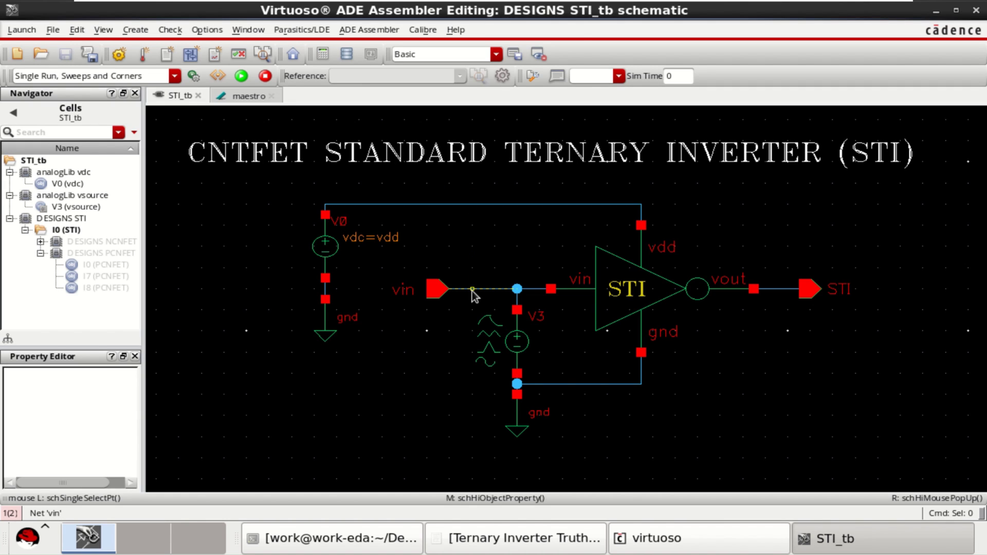
click(467, 267)
- Add a second signal output for the inverter's STI output net picked in the schematic
right_click(332, 211)
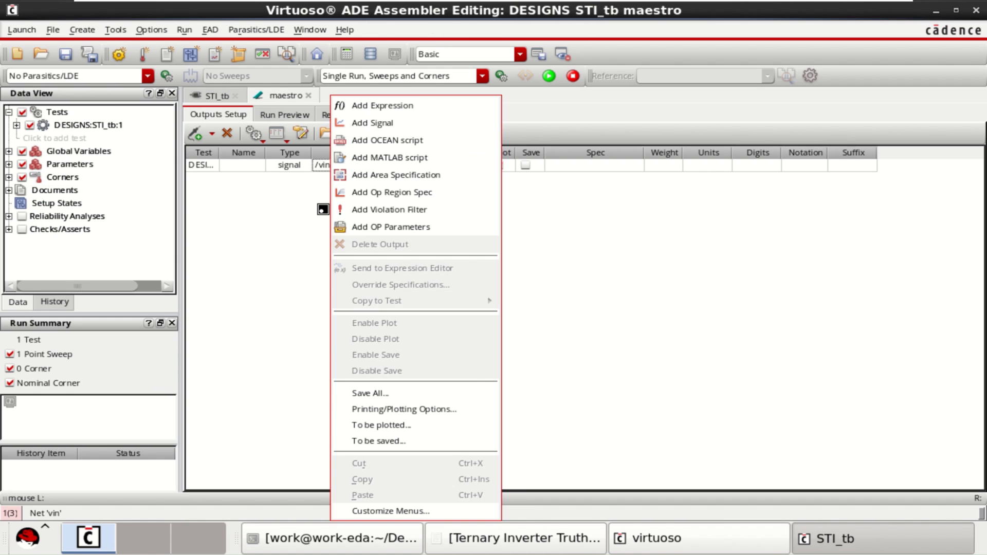
click(277, 205)
right_click(292, 203)
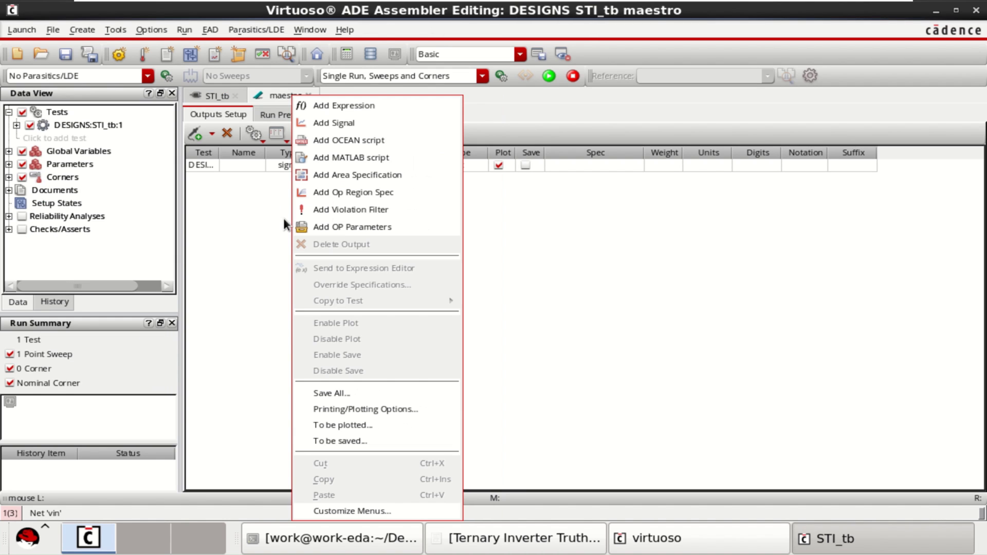
click(362, 122)
click(362, 180)
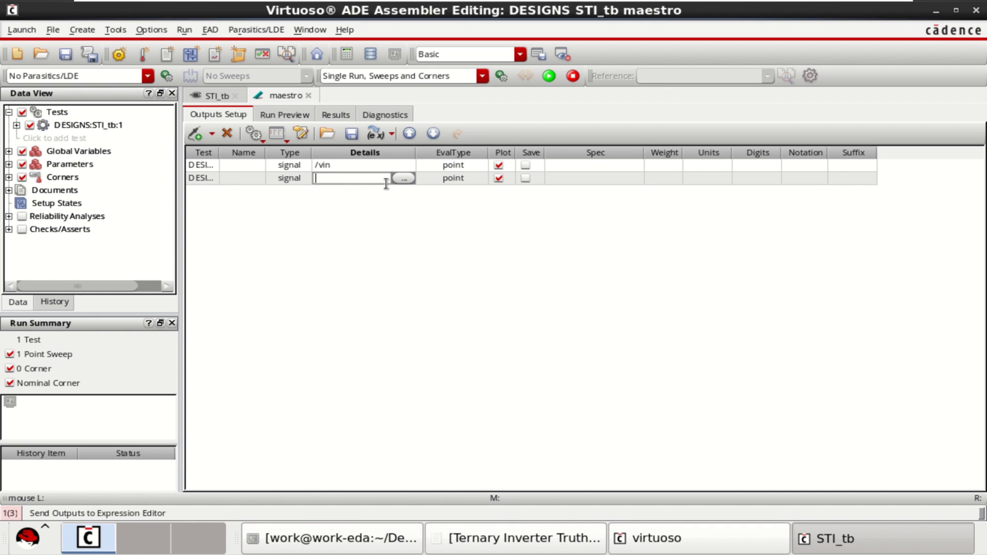
click(406, 180)
click(778, 288)
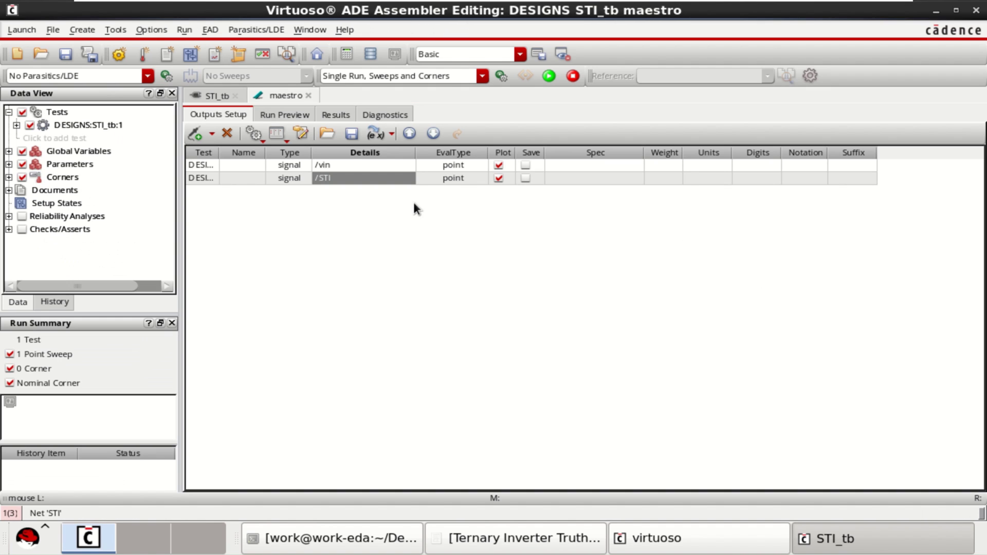
- Add a third signal output for the current through the MINUS terminal of supply source V0
right_click(339, 239)
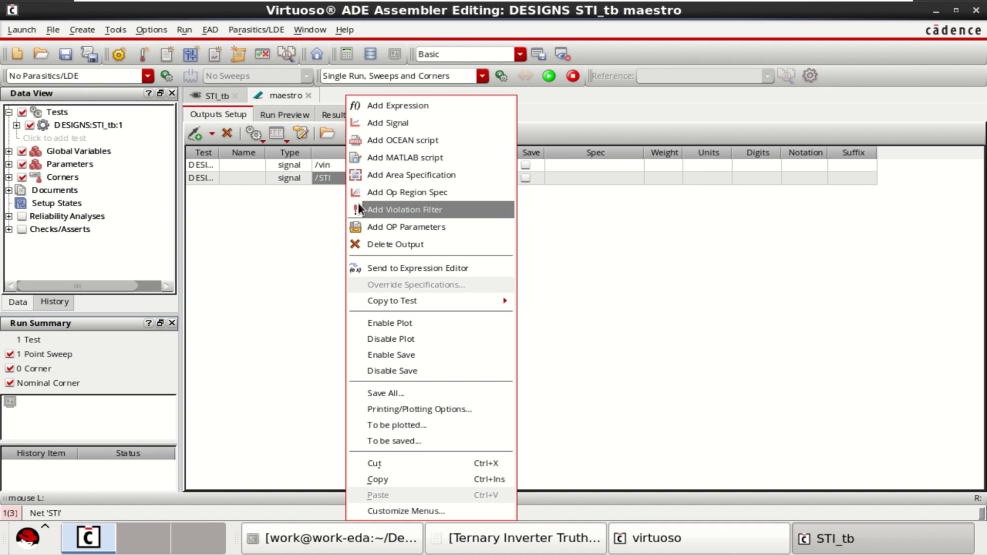
click(409, 123)
click(356, 193)
click(404, 192)
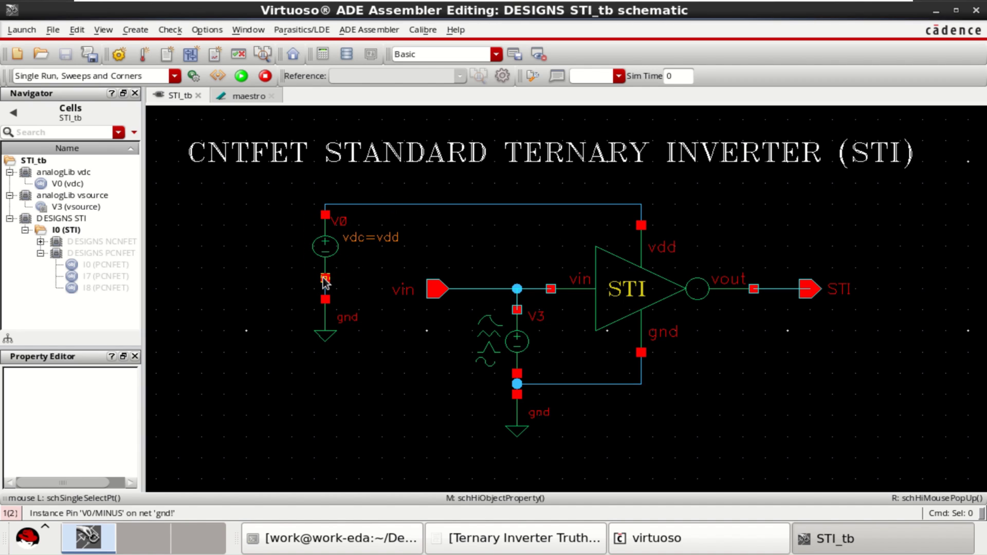
click(324, 278)
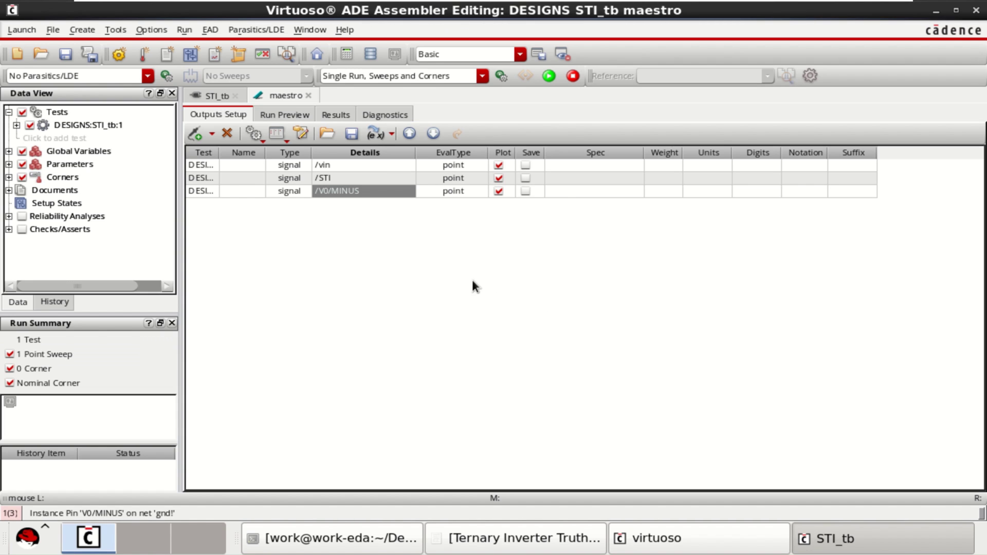
click(357, 259)
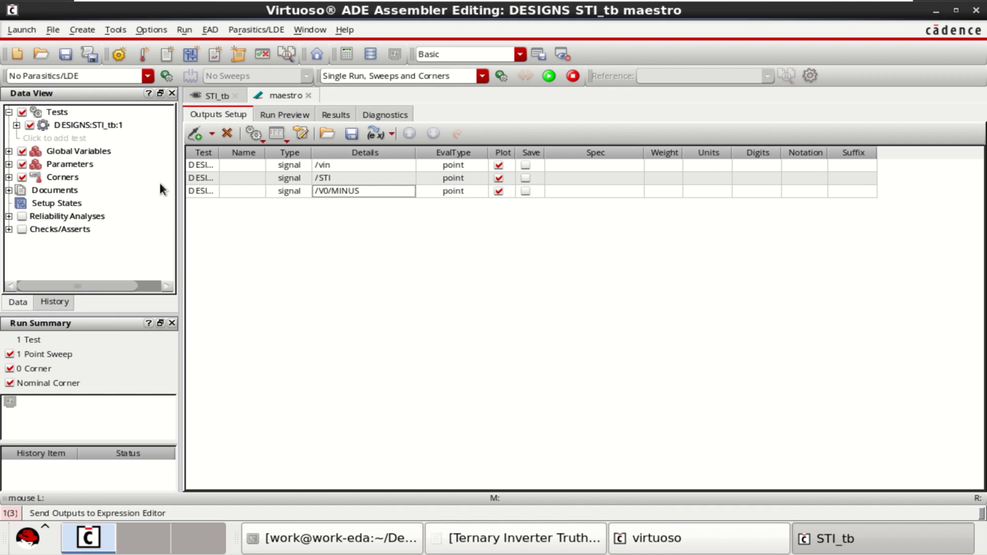
- Check the test's DC analysis and design variables, run the simulation, and minimize its output log
click(16, 125)
click(23, 152)
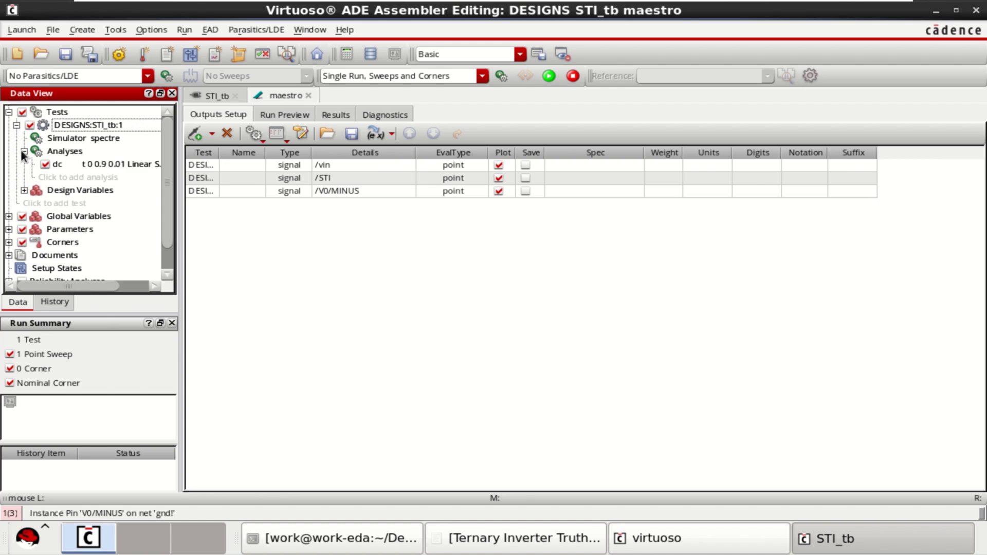
click(23, 190)
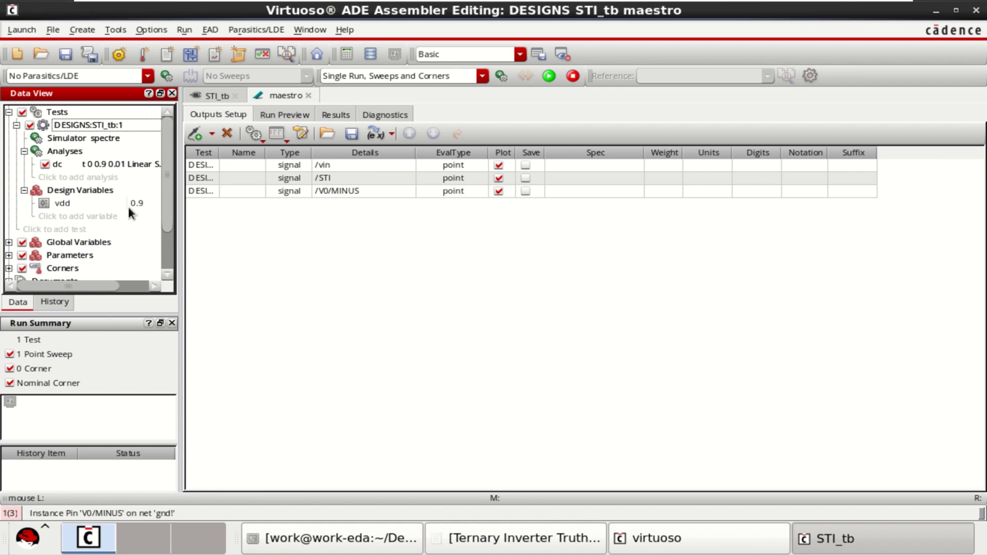
click(549, 76)
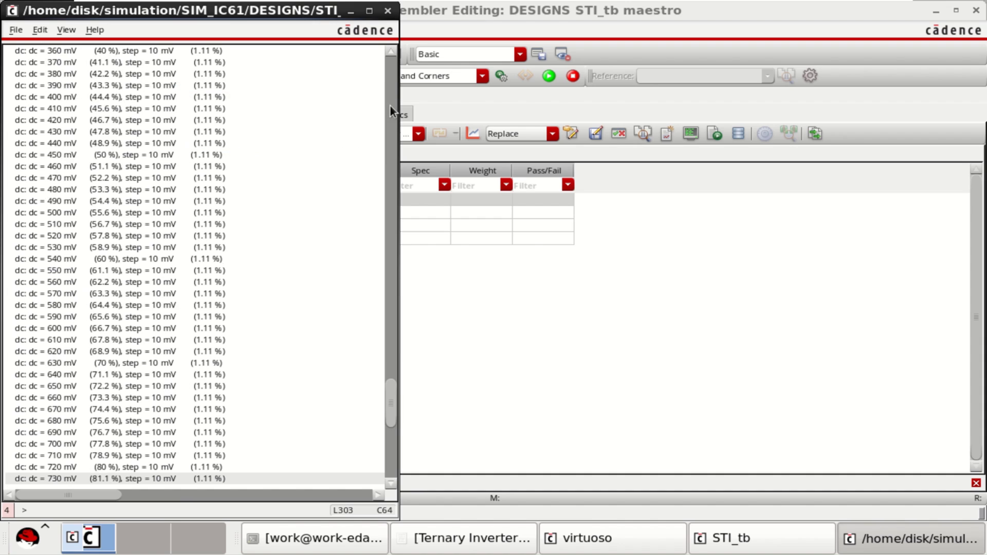
click(353, 14)
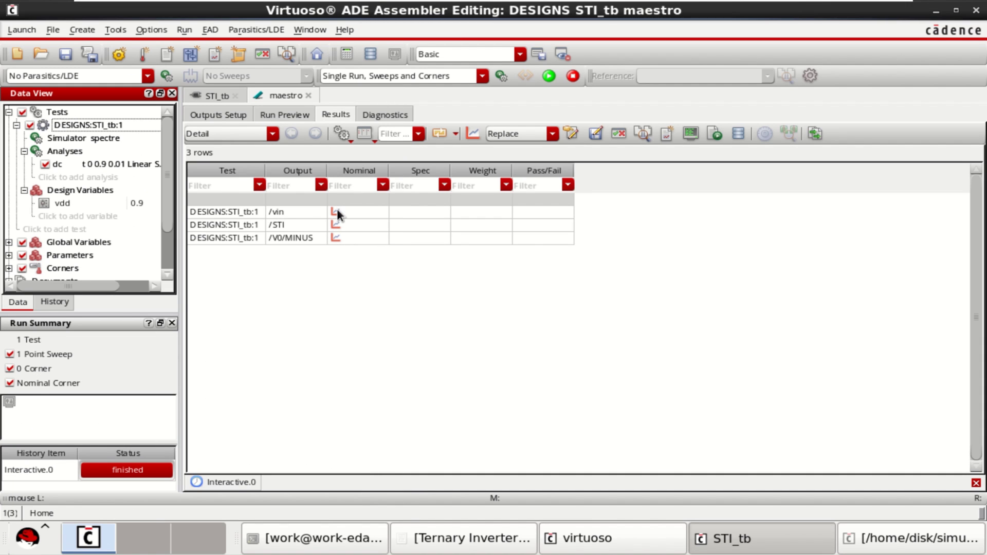
- Plot all simulated outputs, maximize the waveform window, and select the /vin and /STI traces together
click(474, 135)
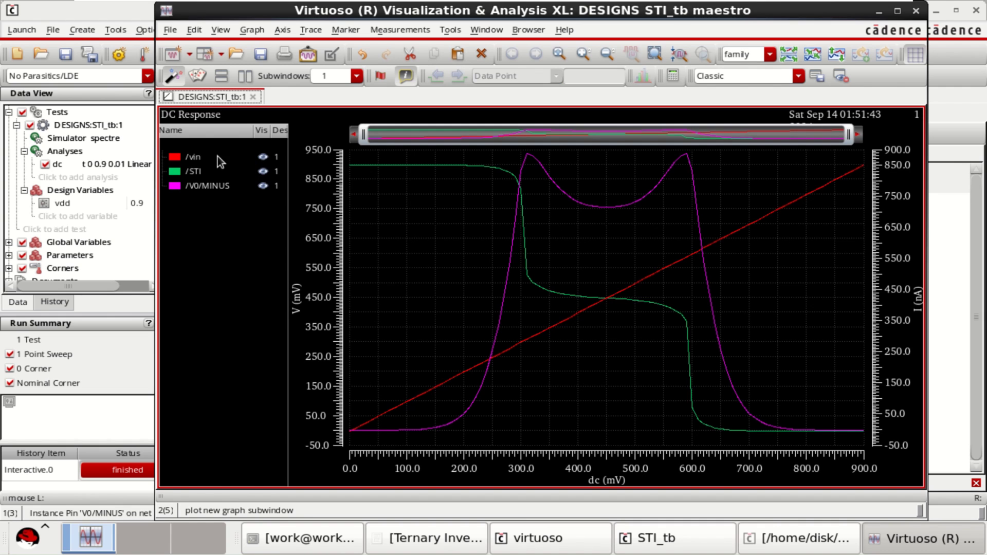
click(897, 12)
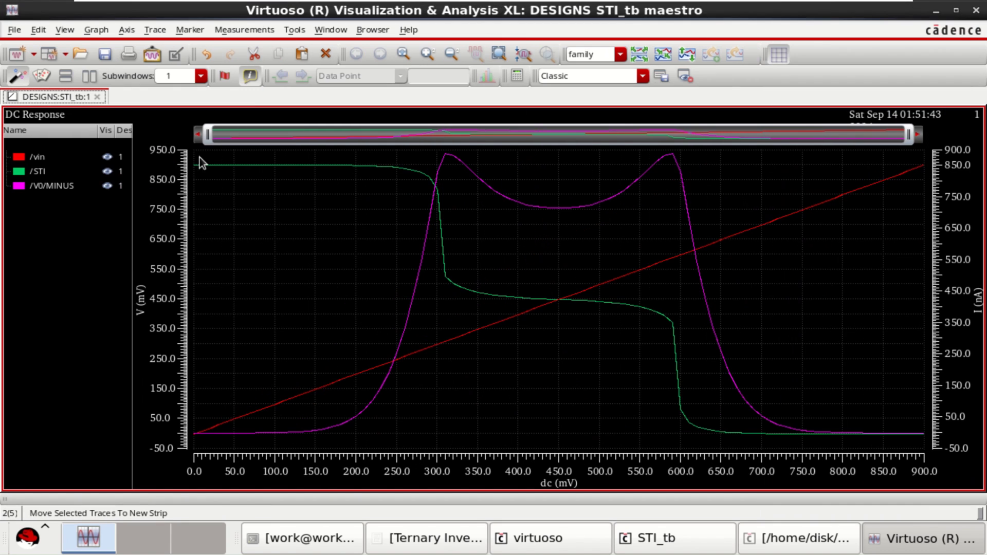
click(32, 155)
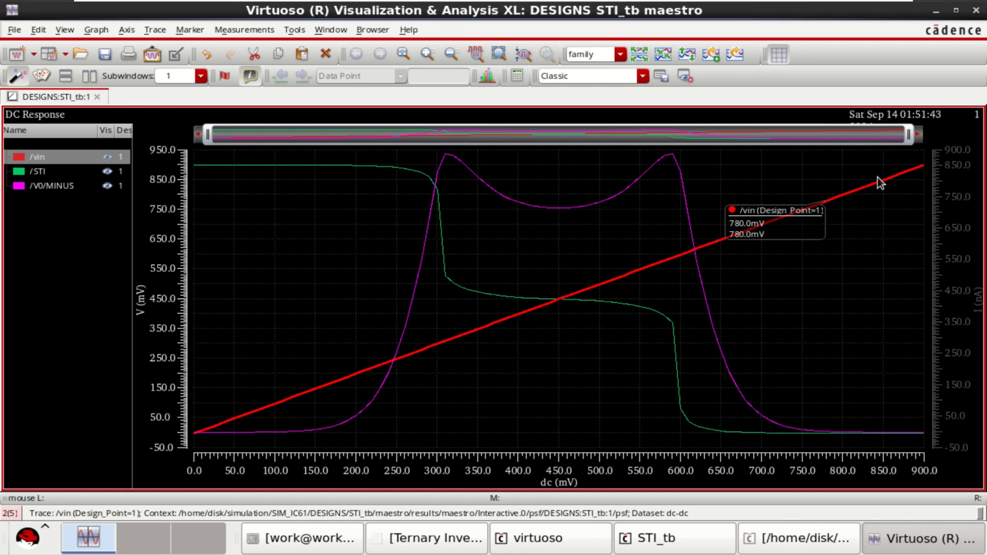
ctrl+click(36, 171)
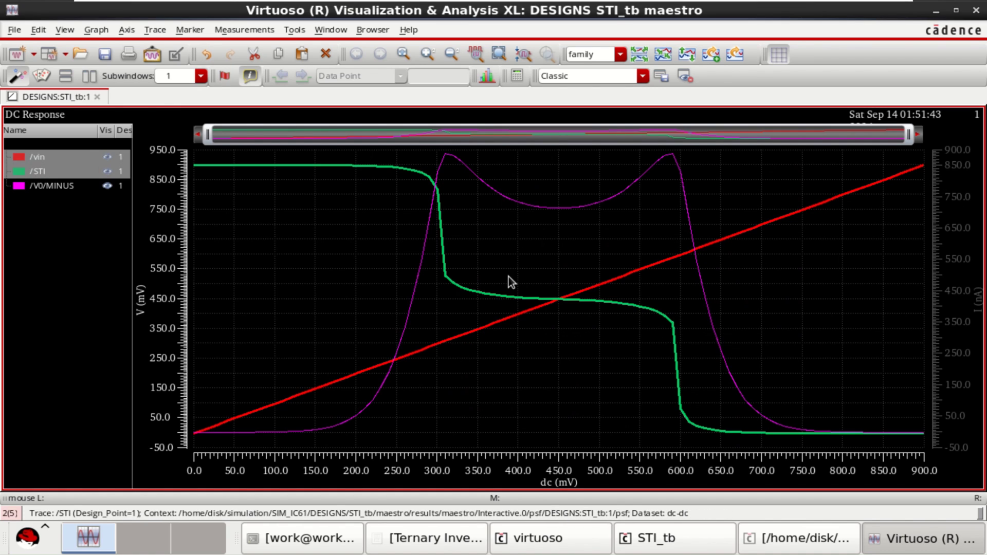
- Examine the /vin and /STI curves, highlight the /V0/MINUS current trace, and minimize the waveform window
mouse_move(273, 171)
mouse_move(635, 387)
click(48, 186)
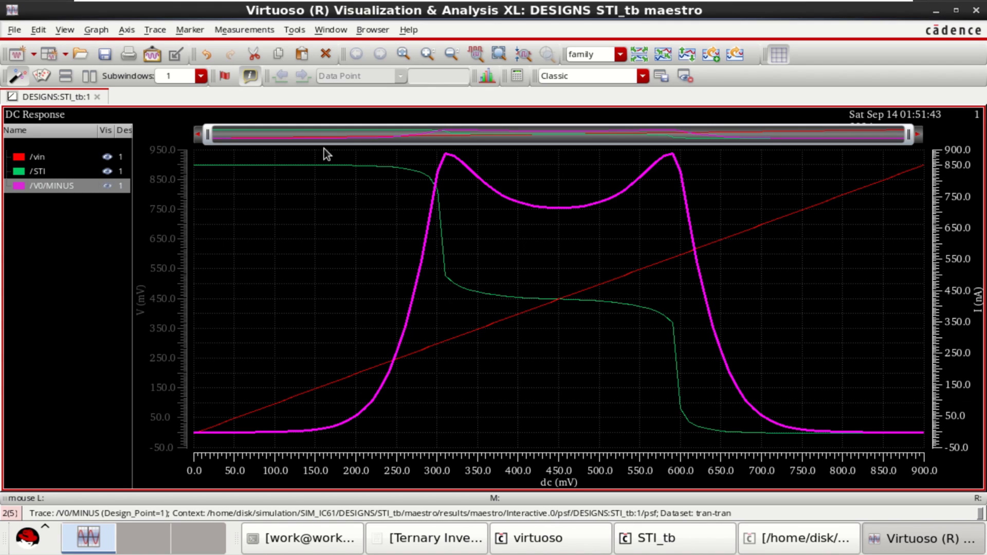
click(935, 13)
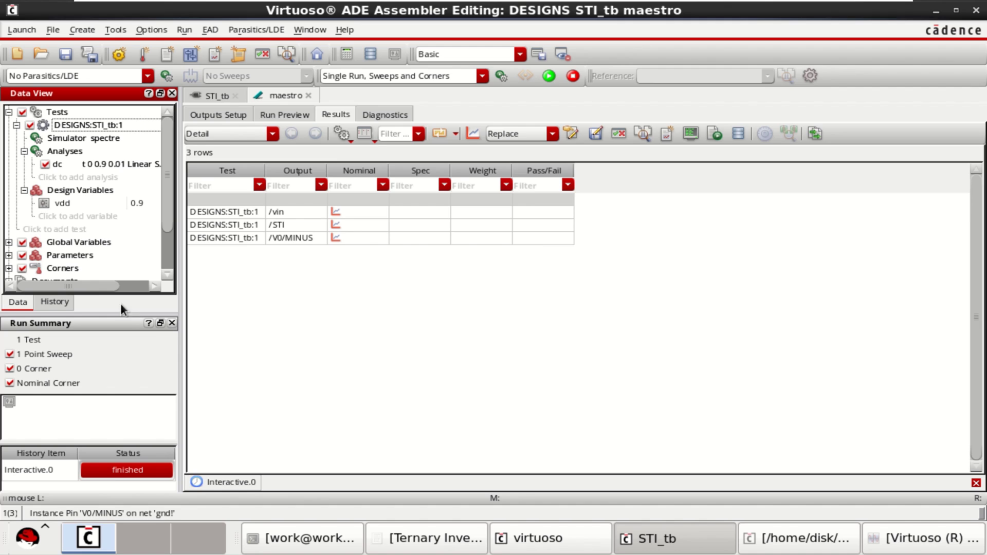
- Expand the test's Corners list, open Corners Setup, and add a new corner beside Nominal
drag(122, 323, 124, 362)
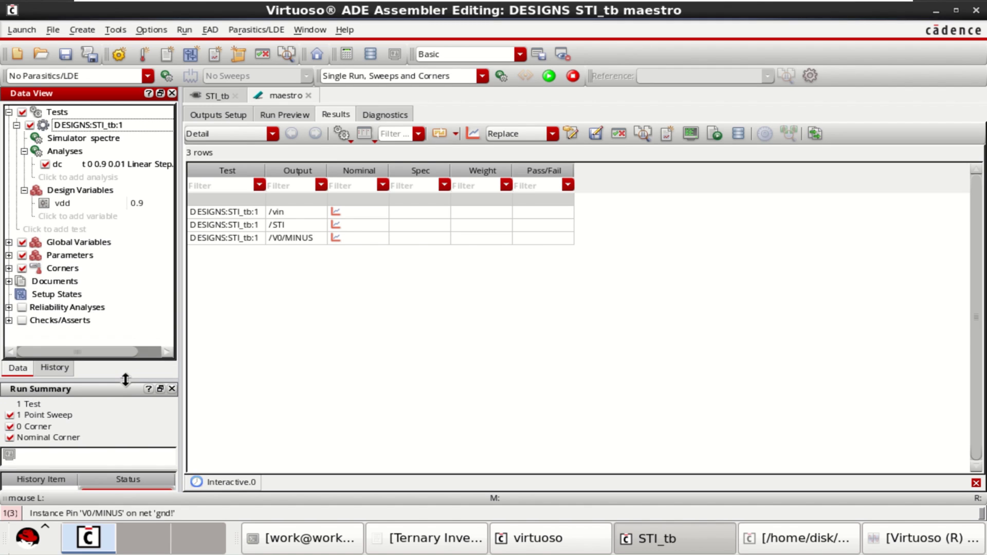
click(8, 267)
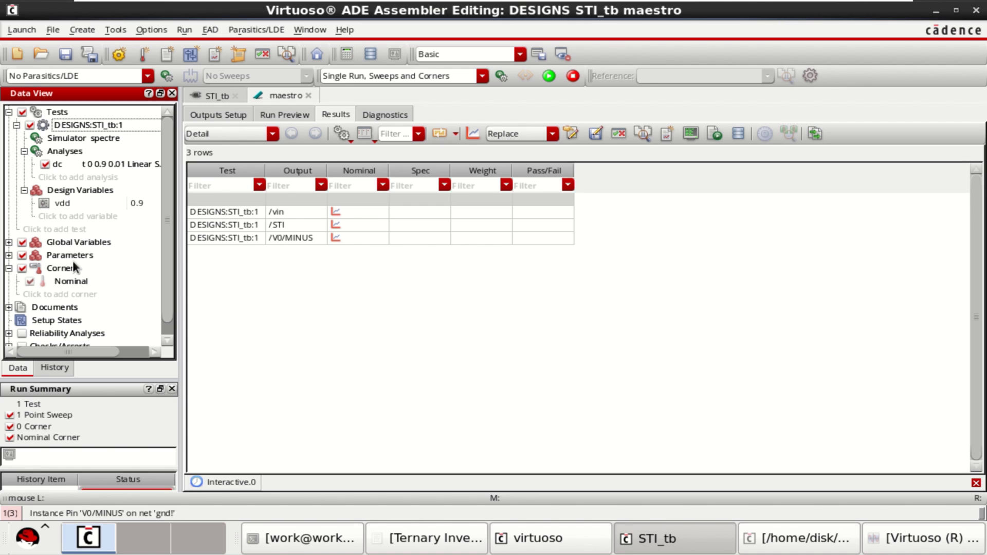
click(73, 292)
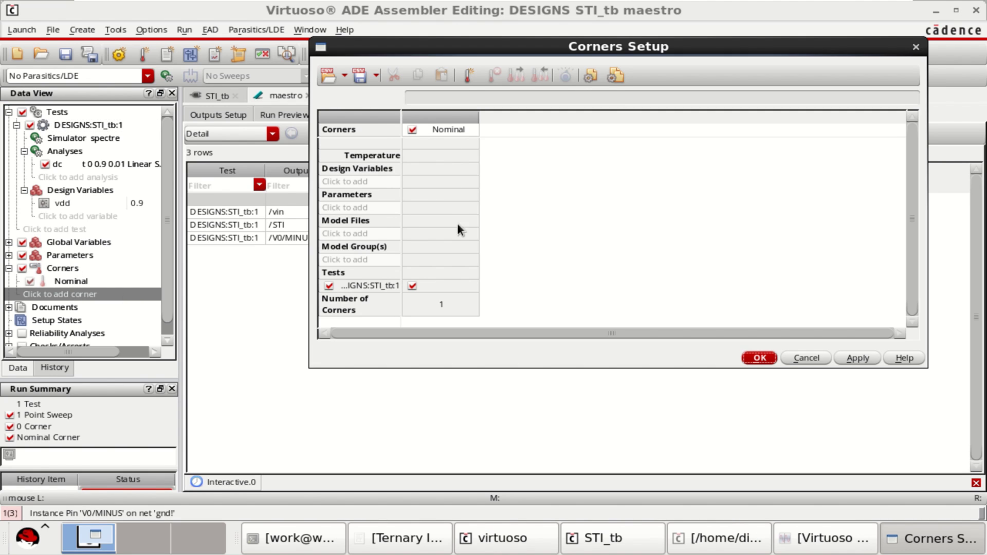
click(460, 155)
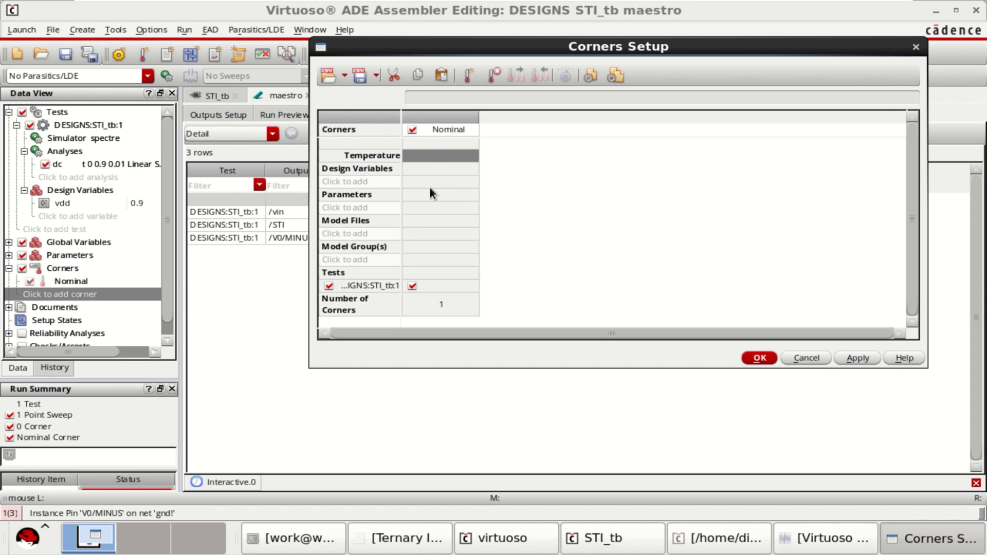
click(469, 75)
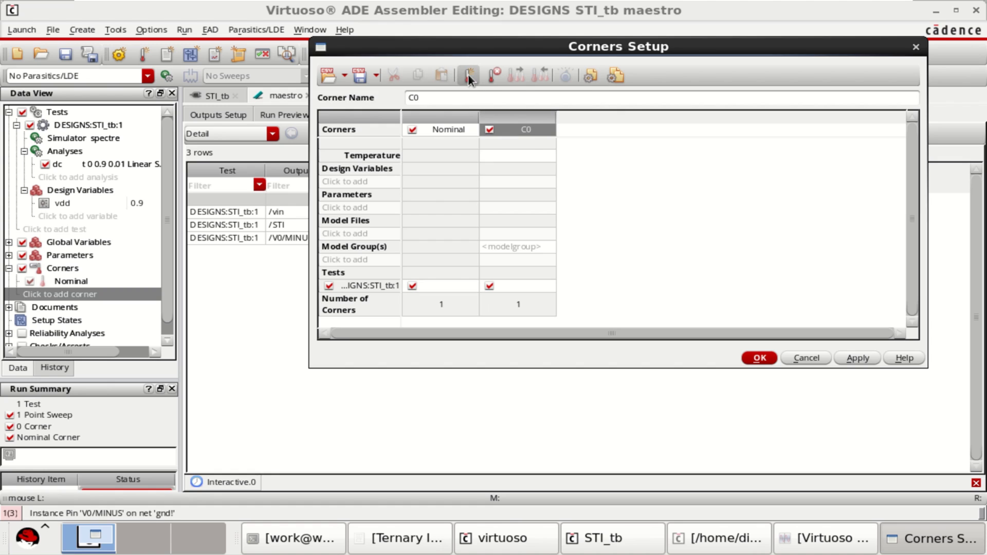
- Set the new corner C0's temperature to 35,40,45,50 and accept the corners setup
click(512, 156)
click(523, 155)
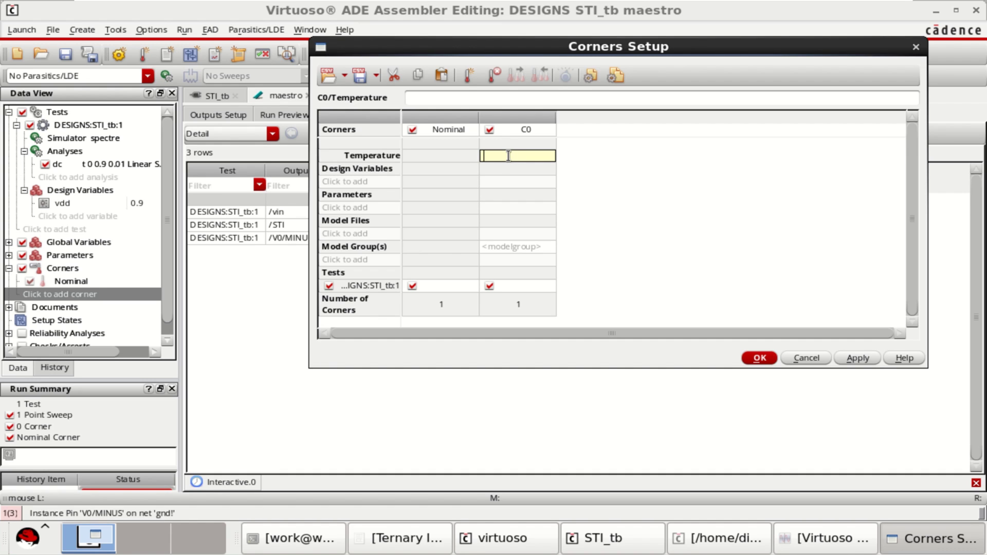
text(35,40,45,50)
click(635, 184)
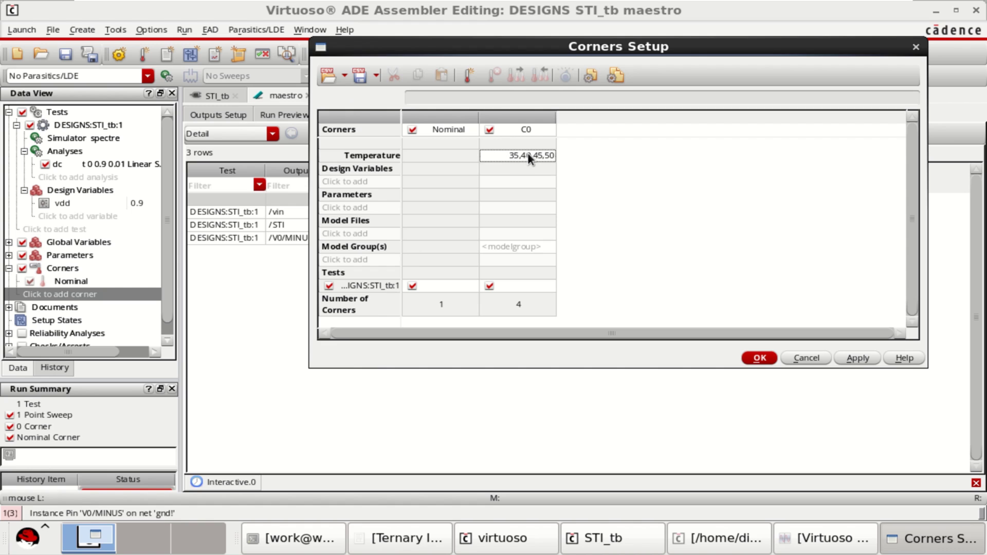
click(759, 358)
click(565, 280)
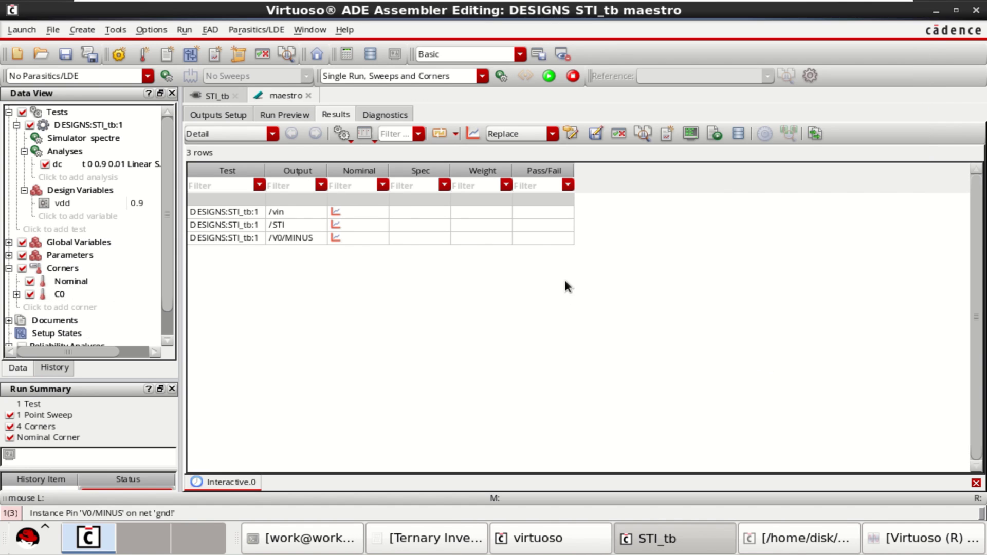
- Run the simulation with the Nominal and C0 temperature corners enabled
scroll(167, 294, down, 1)
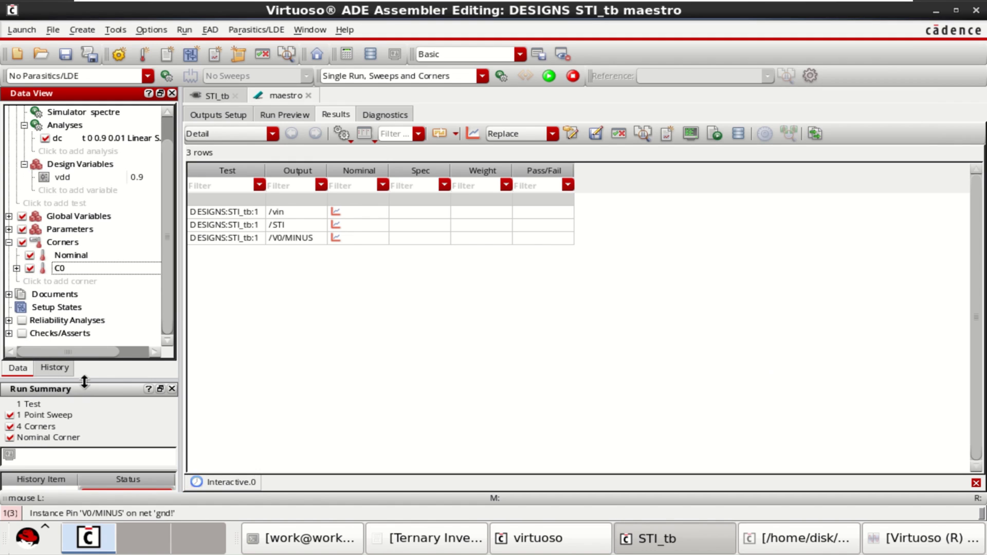
drag(78, 389, 84, 351)
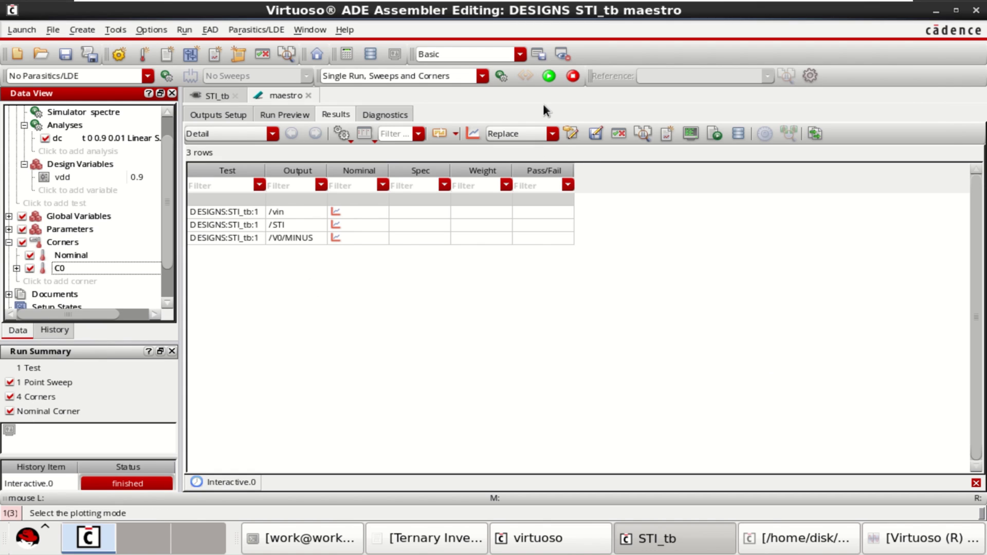
click(549, 76)
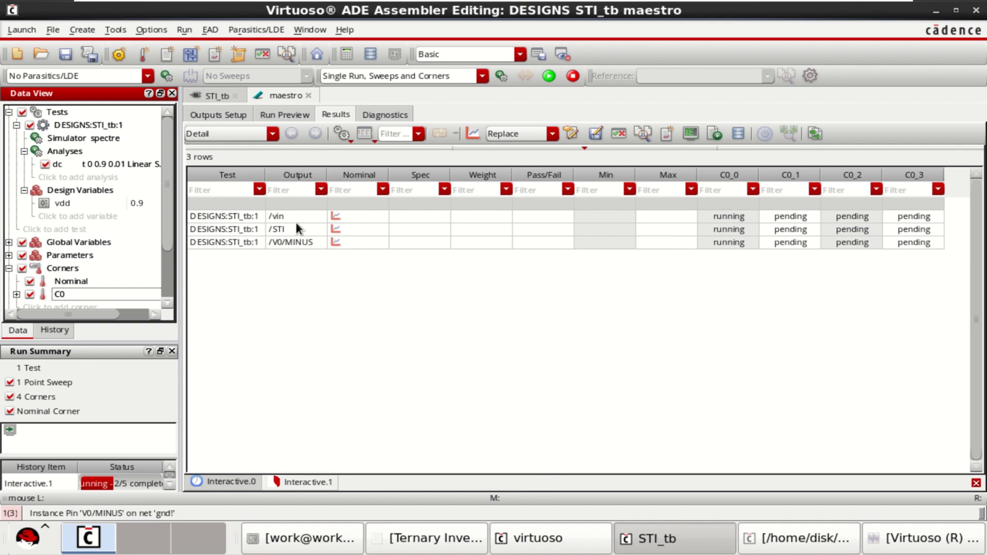
- Check the outputs setup and the run preview's setup summary, and return to the simulation results
click(221, 115)
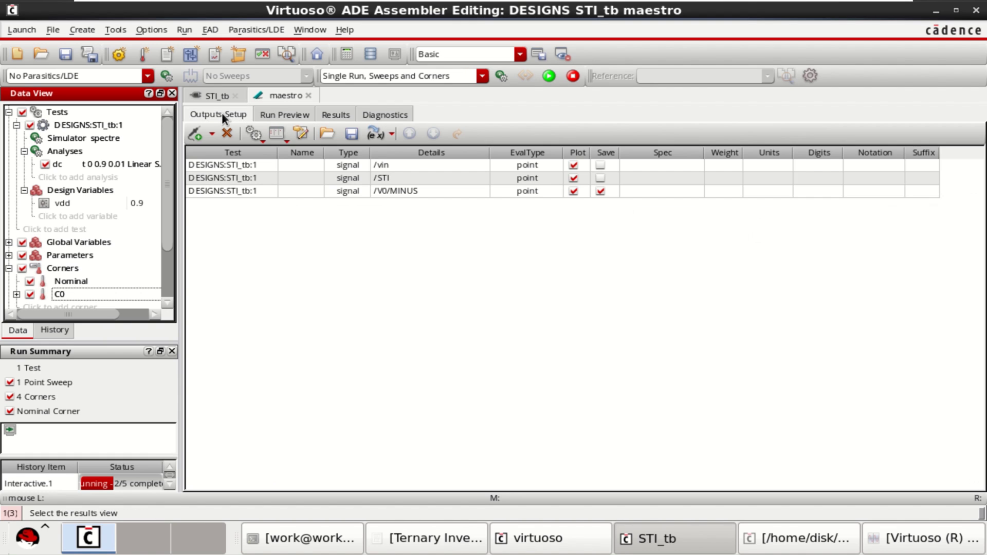
click(278, 114)
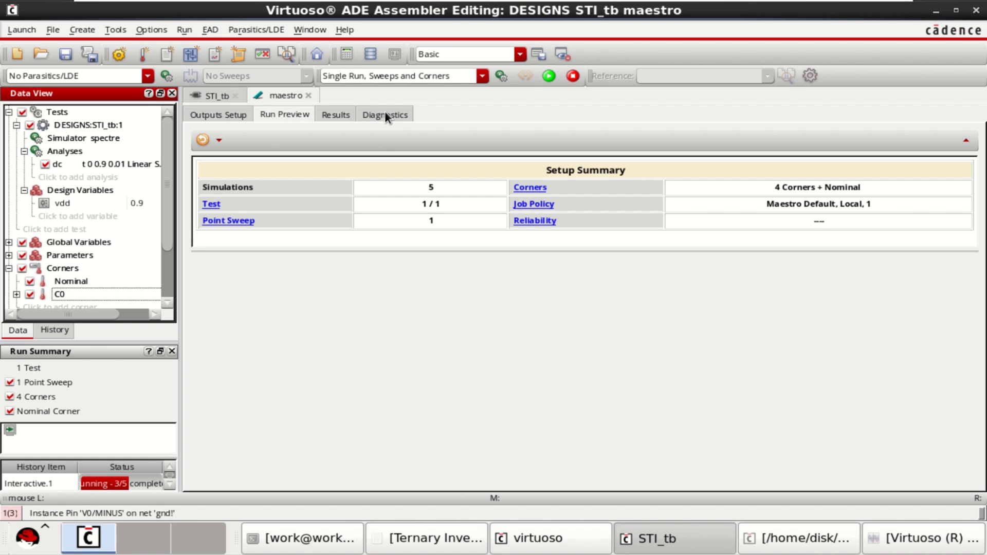
click(337, 115)
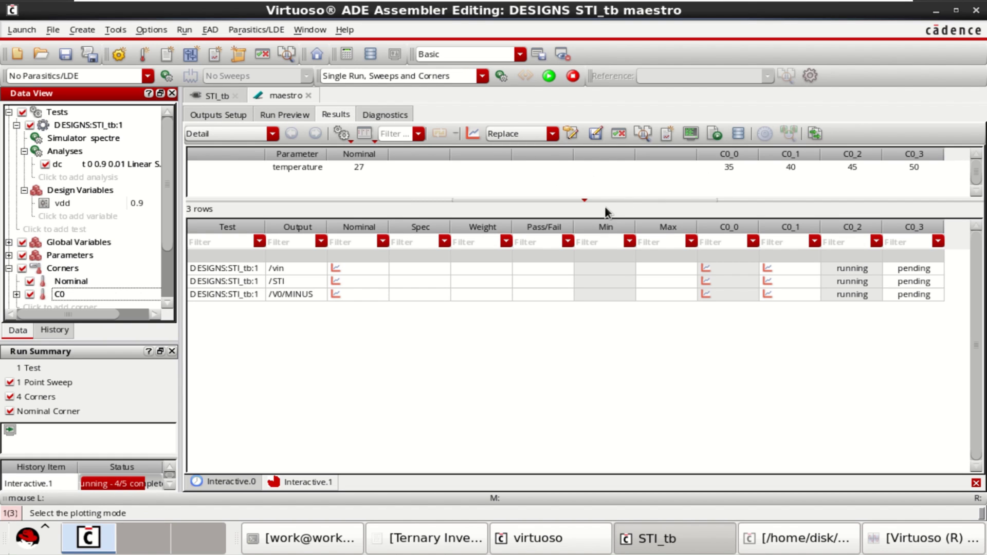
- Plot all output waveforms of the corner run Interactive.1 and close the waveform window after viewing them
drag(608, 199, 624, 234)
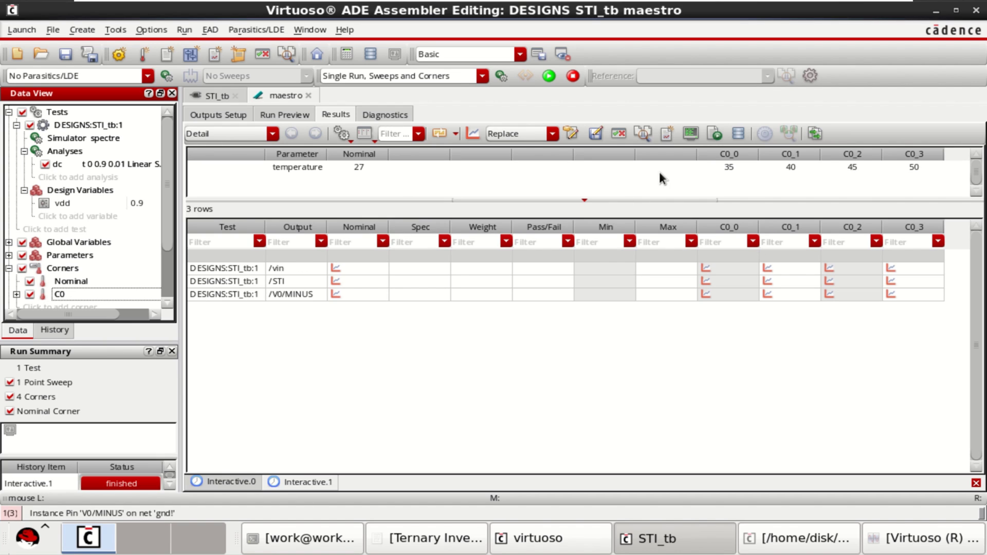
click(474, 133)
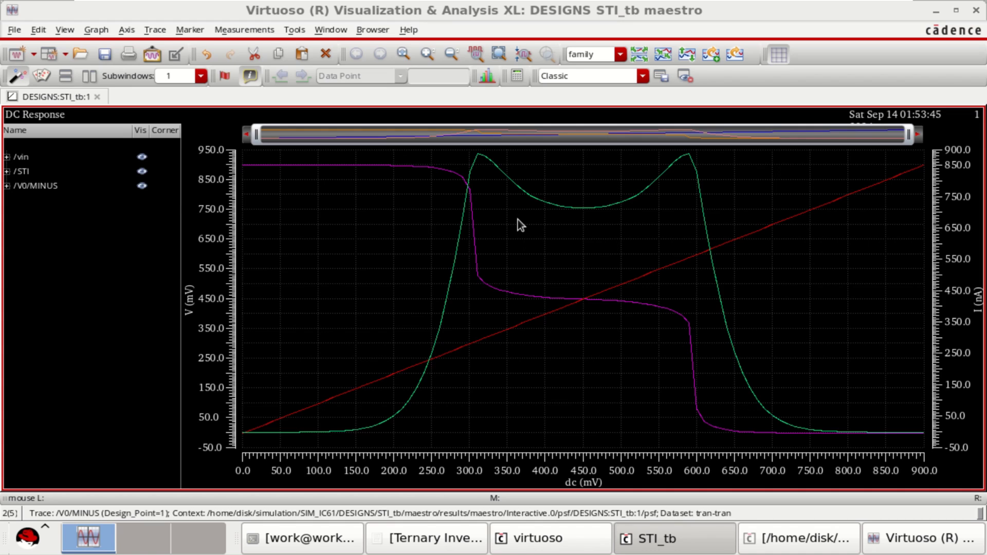
click(976, 11)
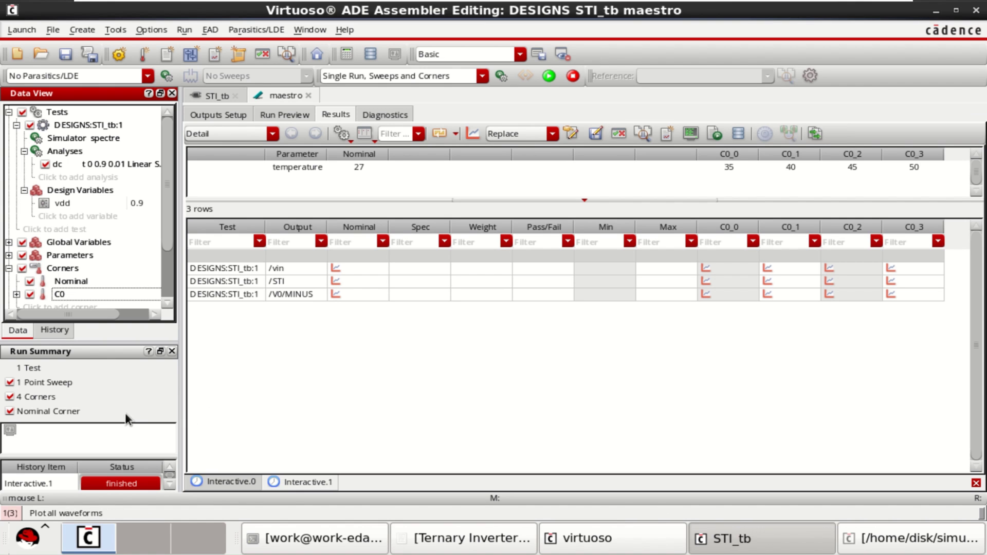
- Switch to the Interactive.0 results and plot all its output waveforms in a maximized window
click(231, 485)
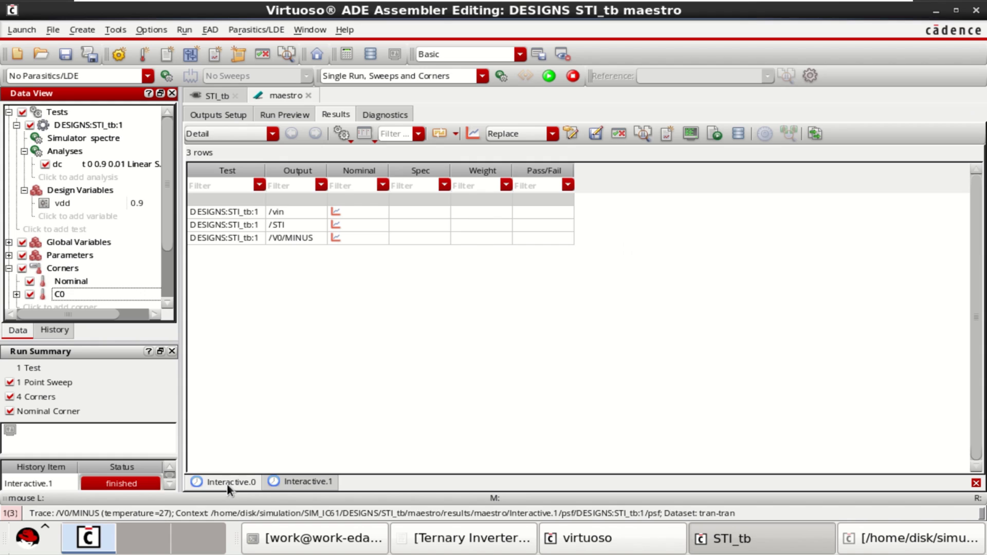
drag(135, 458, 141, 425)
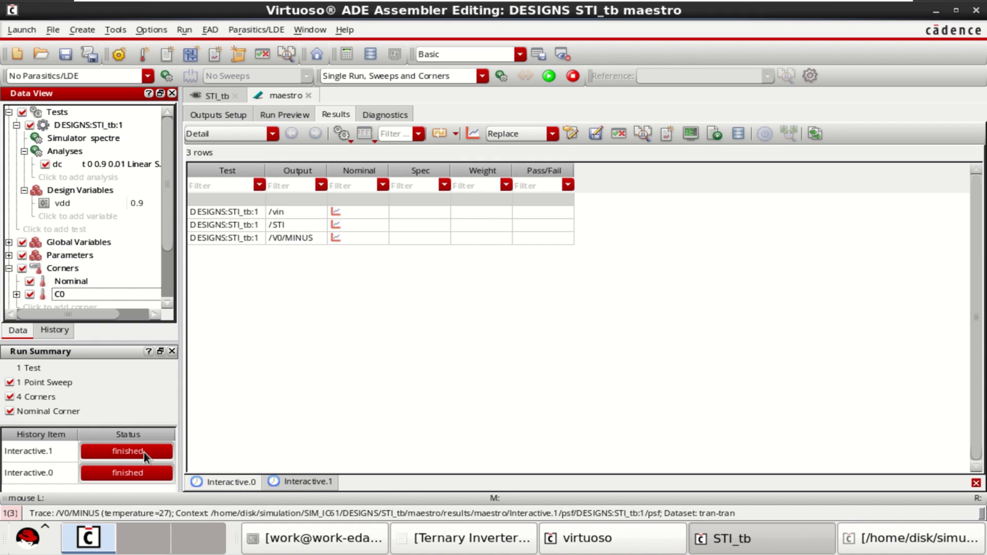
click(469, 134)
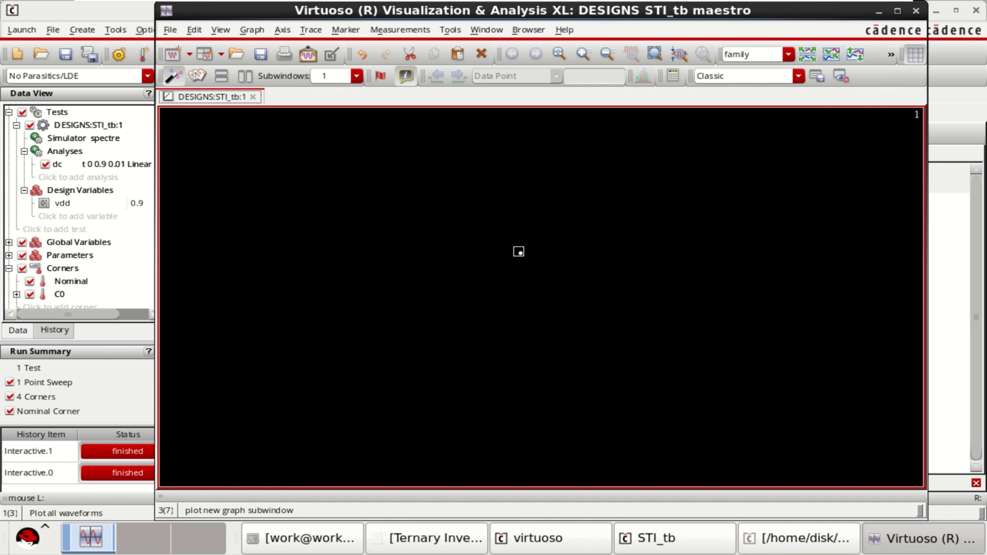
click(897, 12)
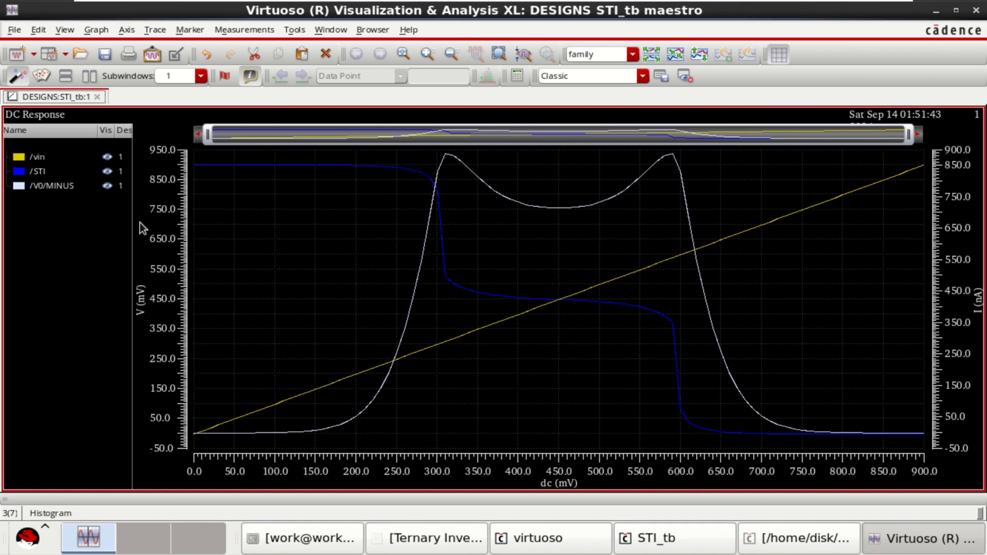
- Highlight the /vin, /STI and /V0/MINUS traces together, clear the selection, and minimize the waveform window
click(42, 156)
shift+click(36, 175)
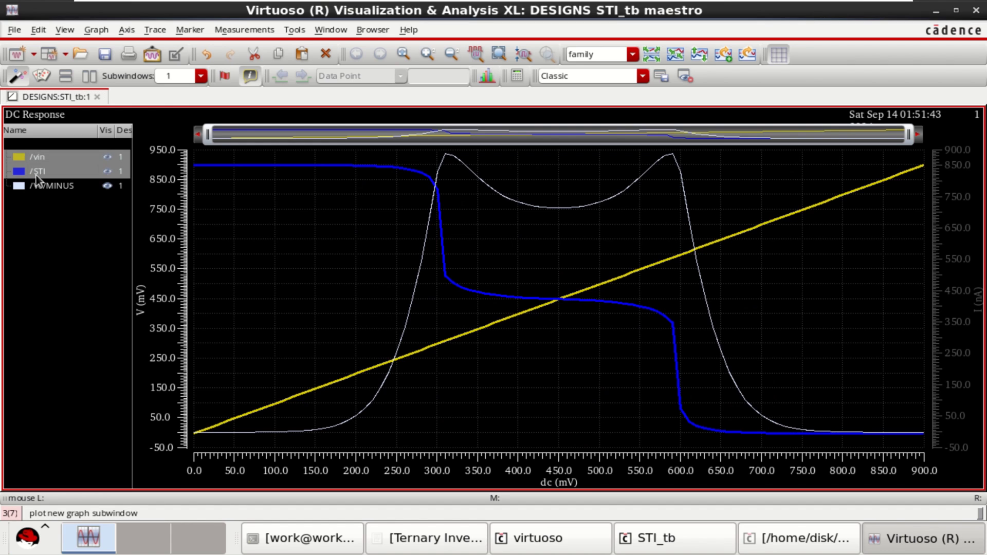
shift+click(39, 188)
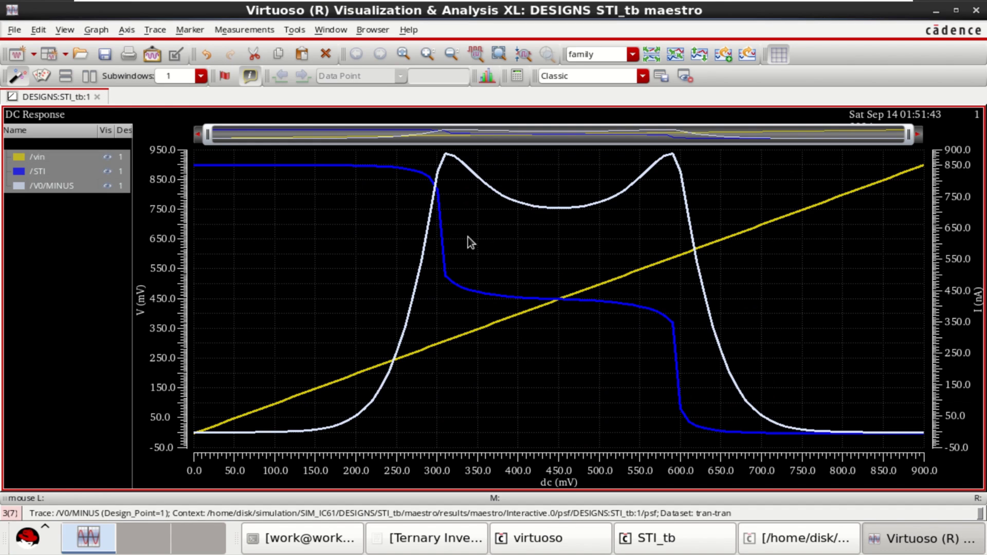
click(89, 209)
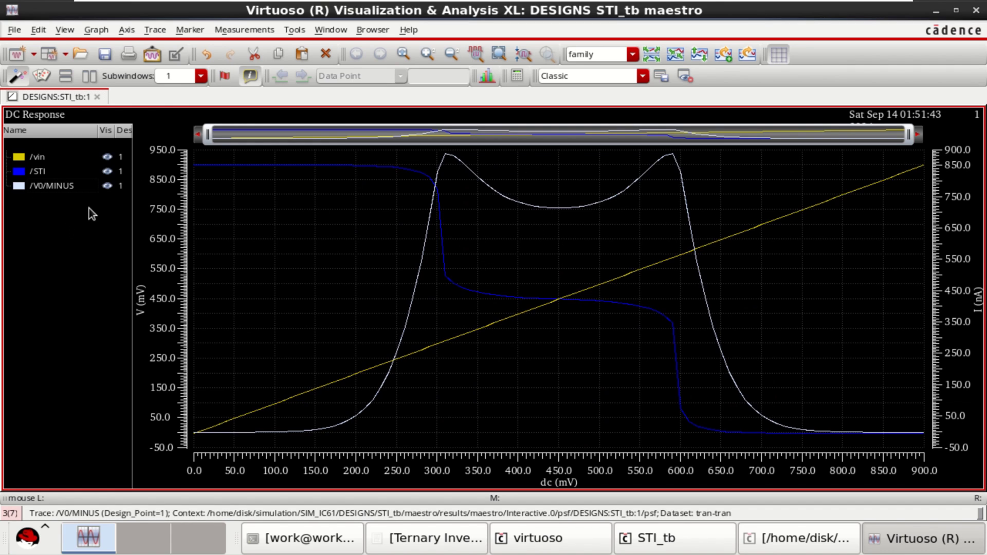
mouse_move(366, 167)
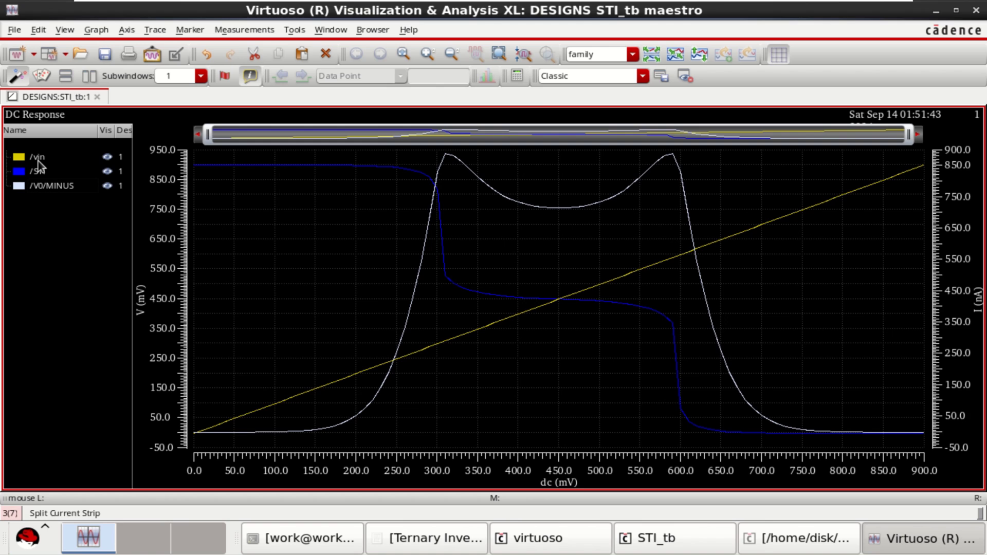
click(936, 10)
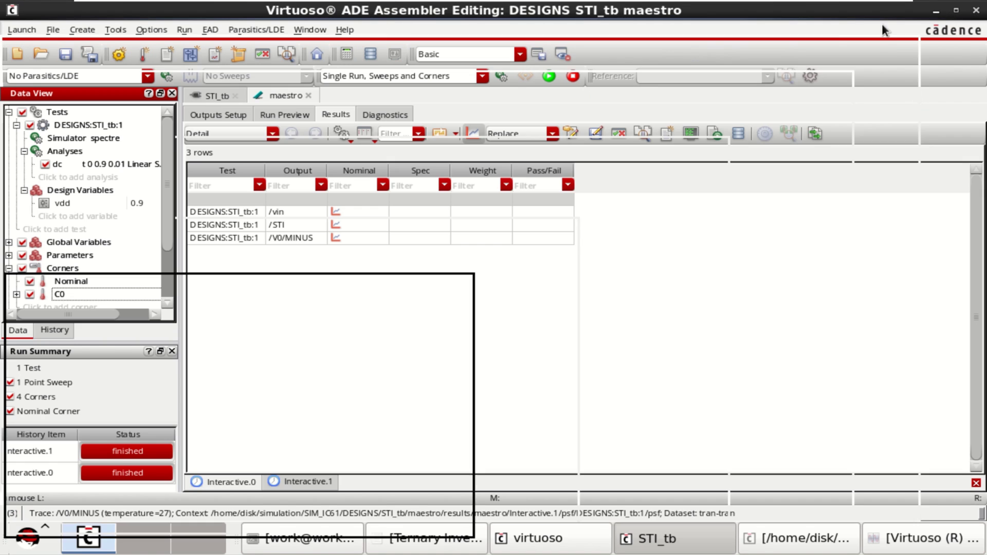
- Expand corner C0 in the Data View and widen the pane to read its full temperature list
click(262, 293)
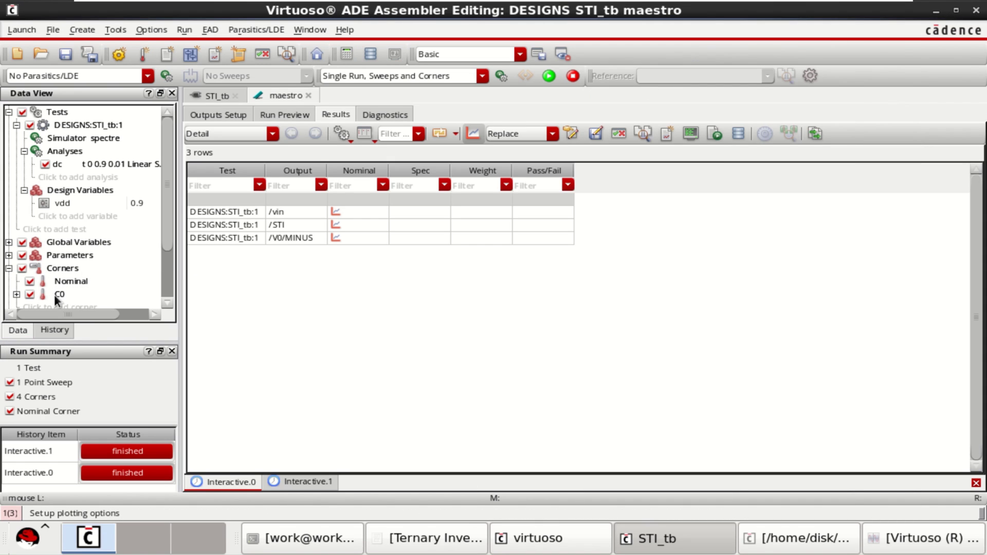
drag(167, 217, 168, 288)
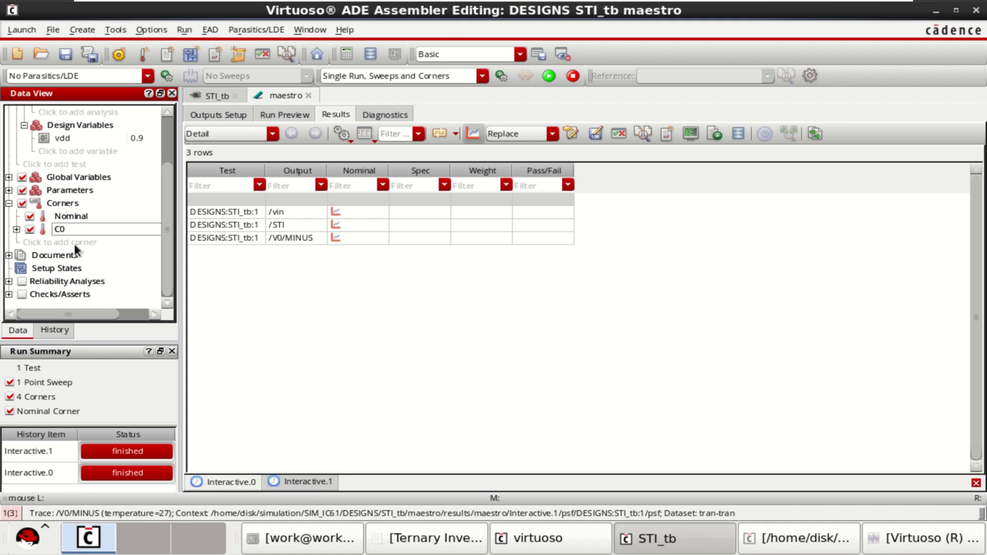
click(17, 229)
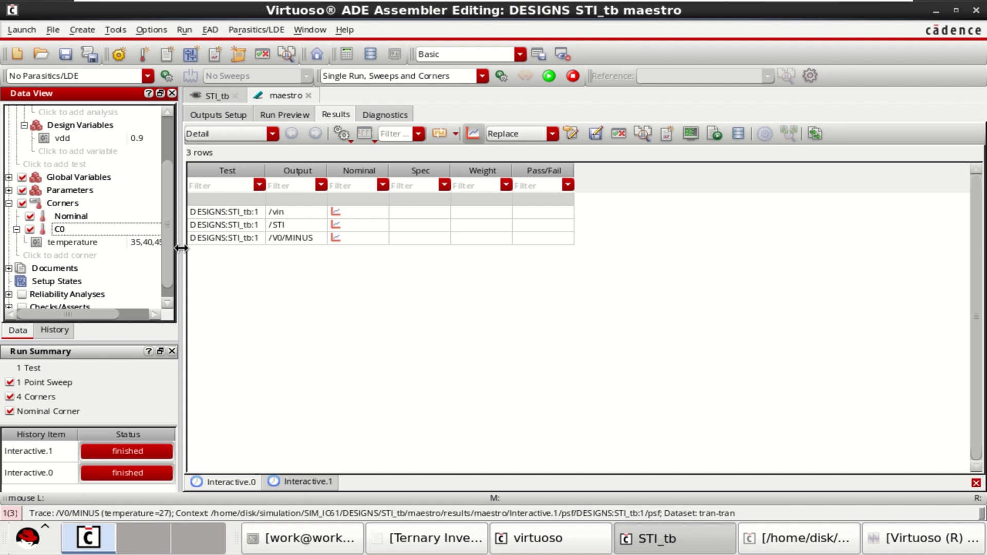
drag(183, 247, 270, 252)
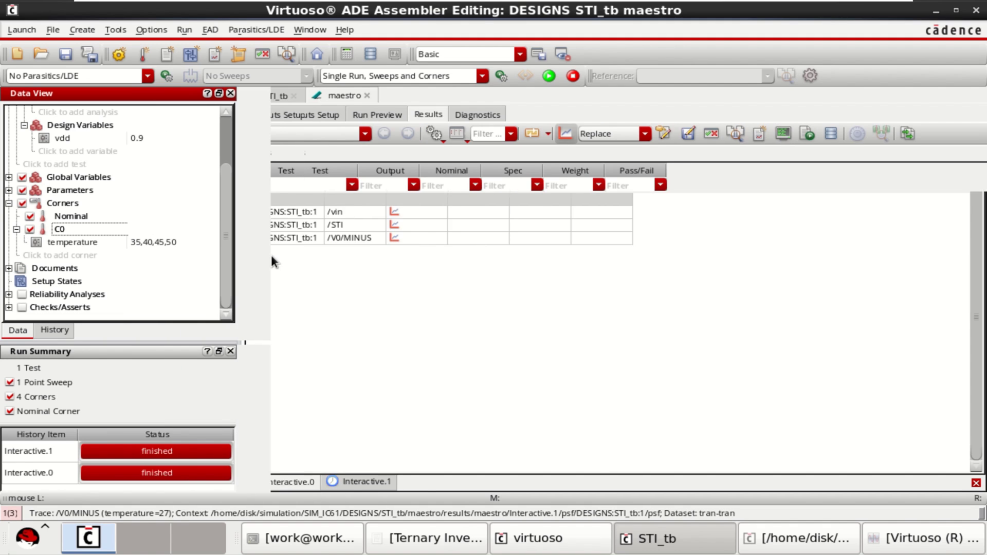
- Reopen Corners Setup and add another corner after C0
click(72, 255)
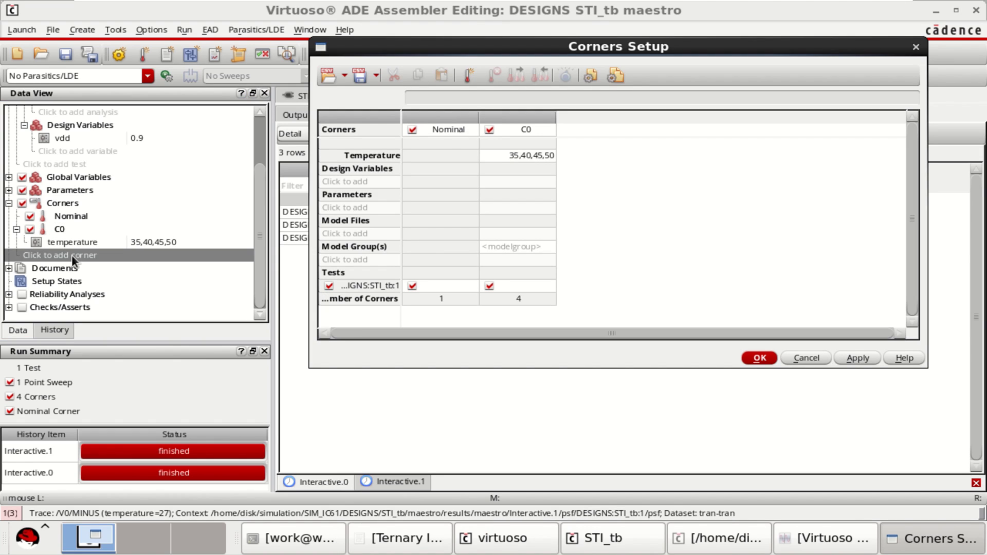
click(578, 131)
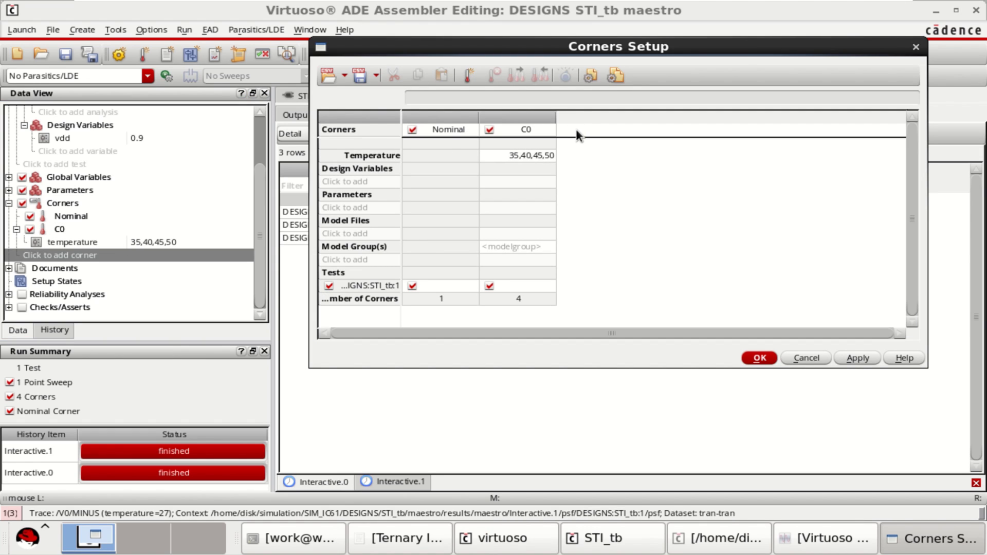
click(470, 73)
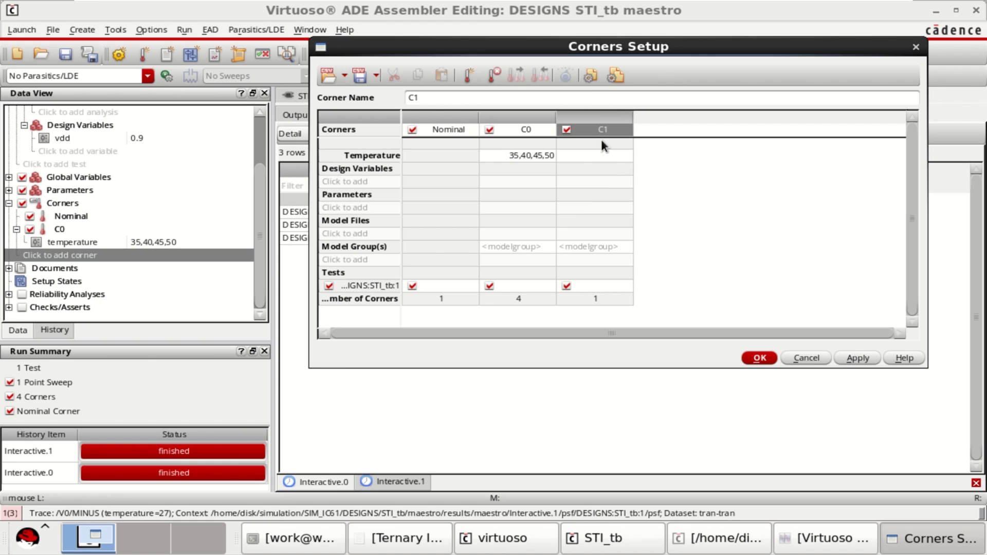
- Add the design variable vdd to the corners, set it to 0.9,0.6,0.45,0.3 for corner C1, and accept the corner setup
click(366, 180)
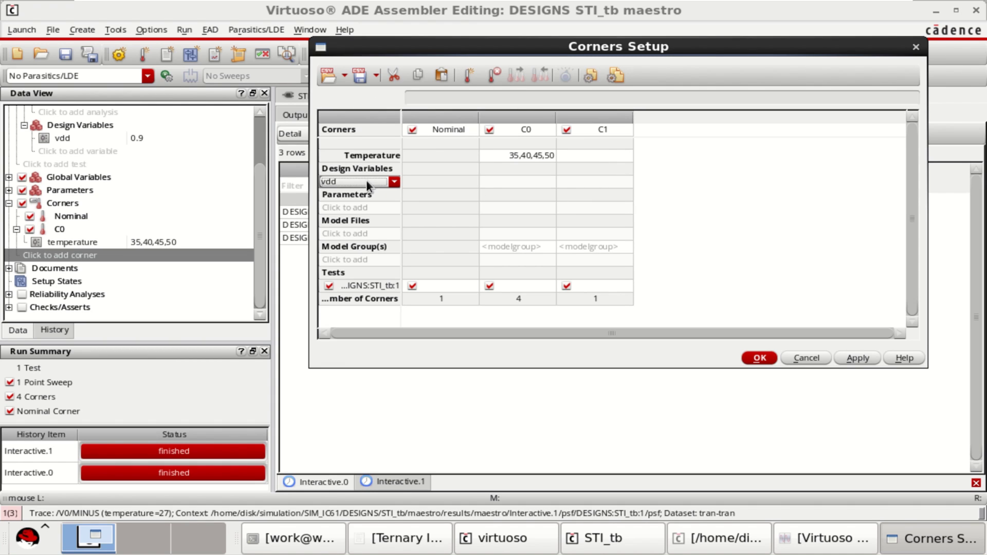
click(359, 192)
click(574, 183)
click(574, 183)
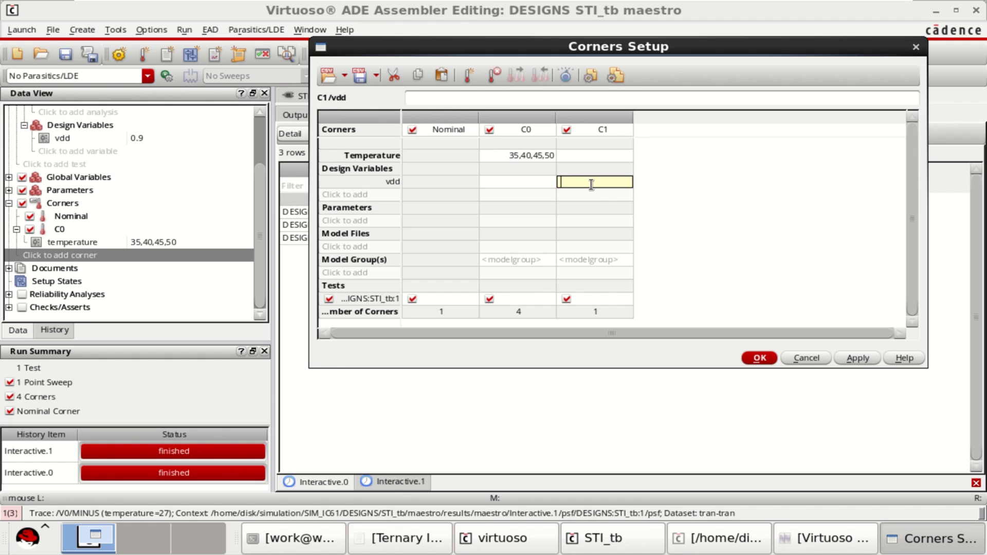
text(0.9,0.6,0.45,0.3)
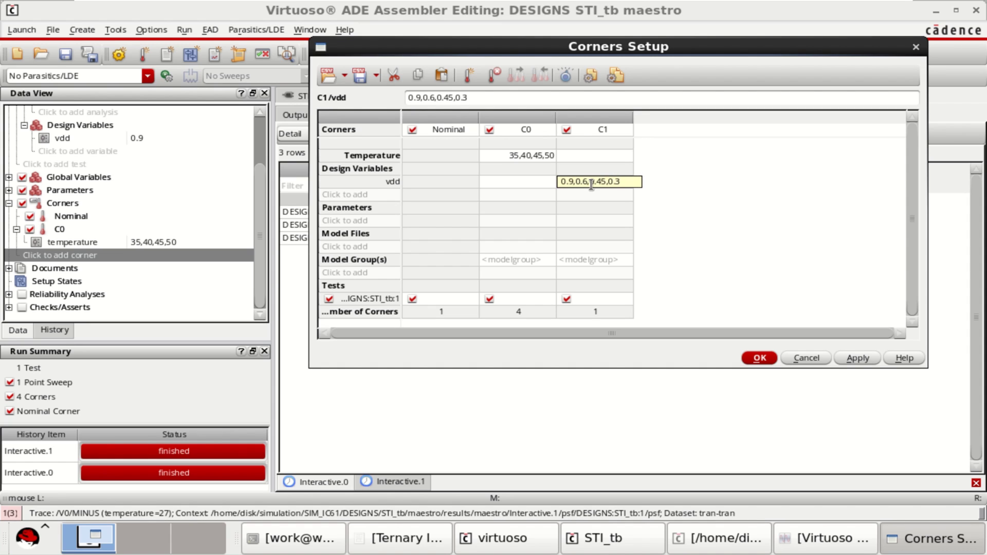
click(636, 205)
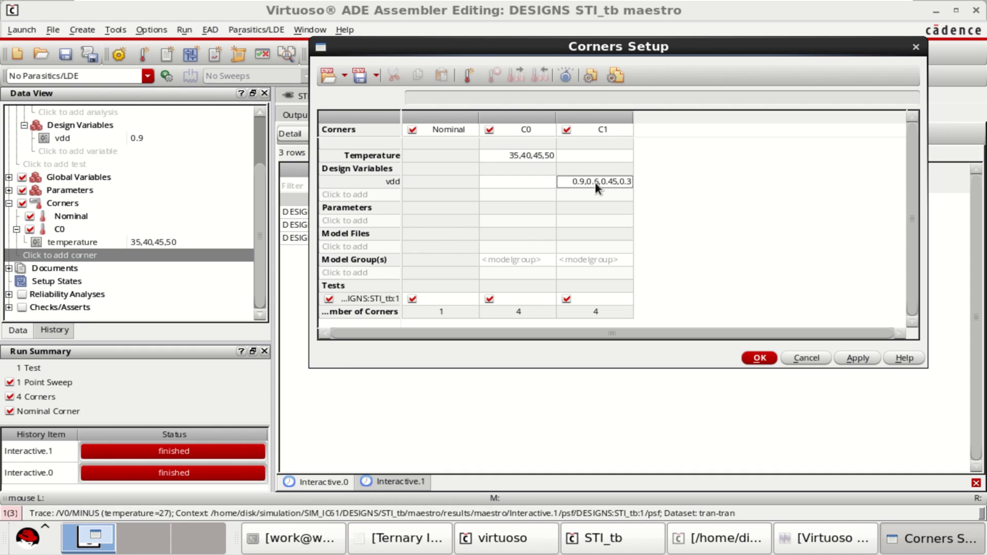
click(760, 358)
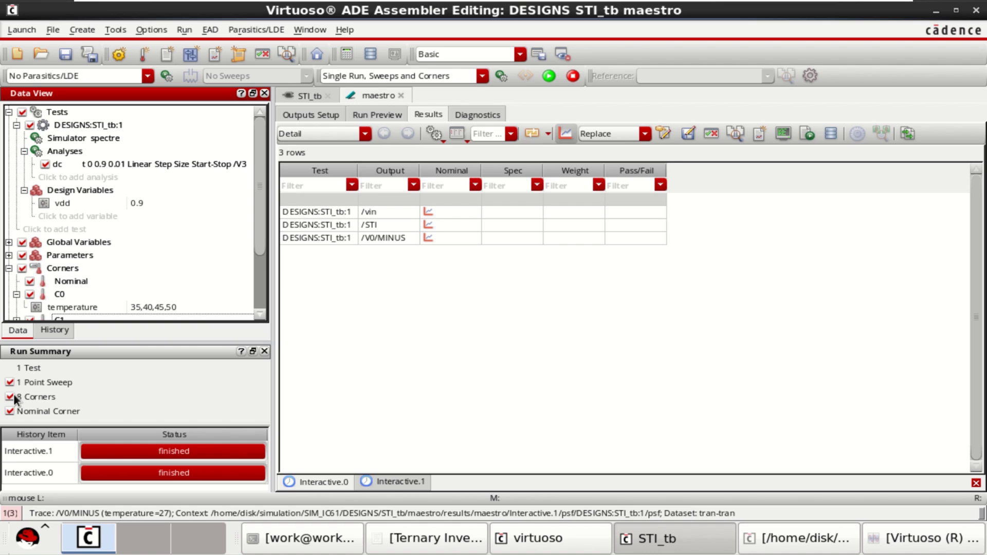
- Expand corner C1 in the Data View to check its vdd list, and run the simulation with all corners
drag(254, 228, 256, 293)
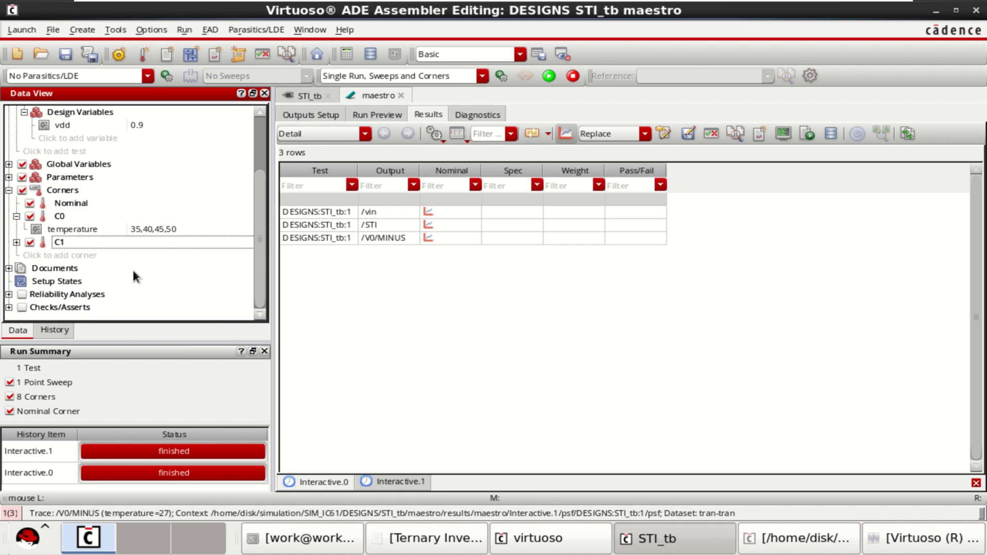
click(16, 242)
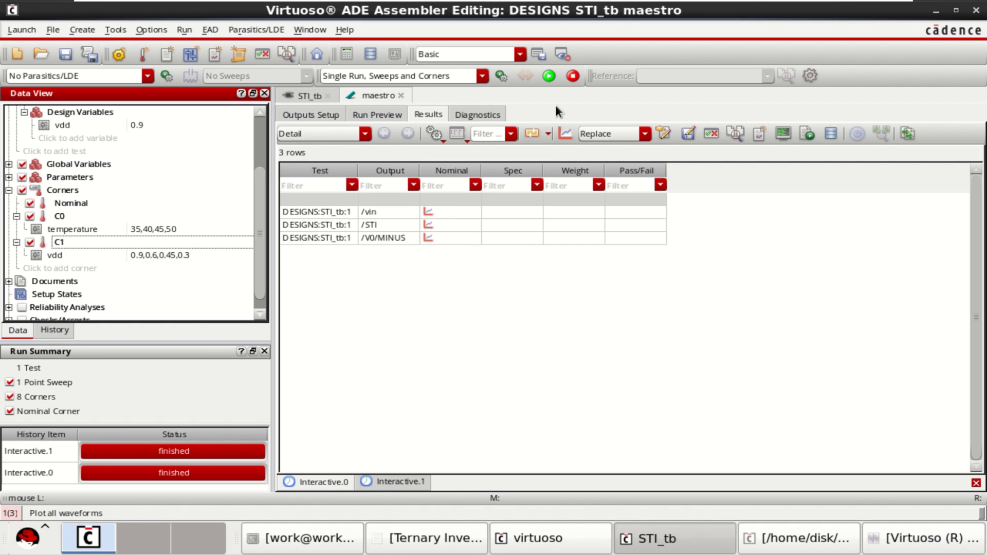
click(549, 77)
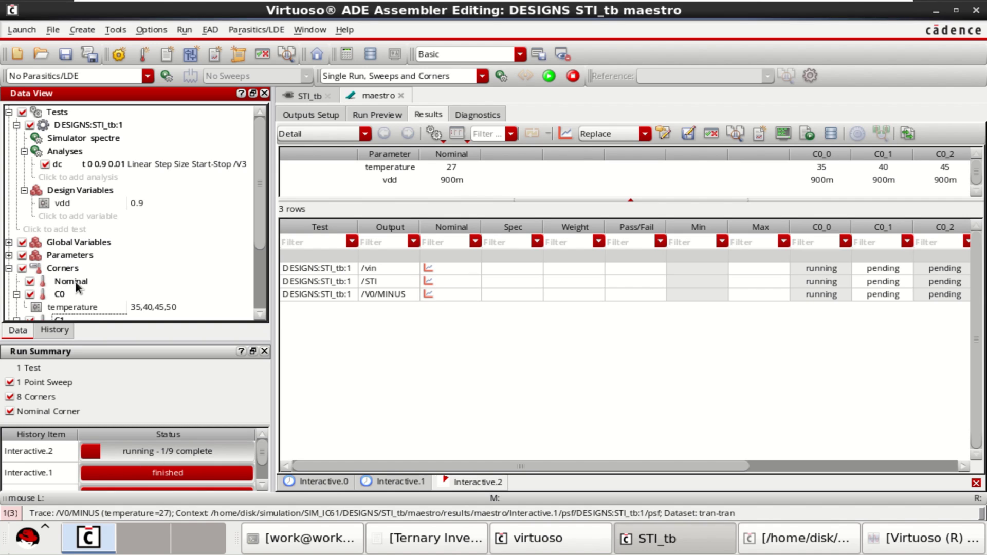
- Review the temperature and vdd values of the C0 and C1 result columns, and plot all Interactive.2 output waveforms
drag(262, 218, 251, 255)
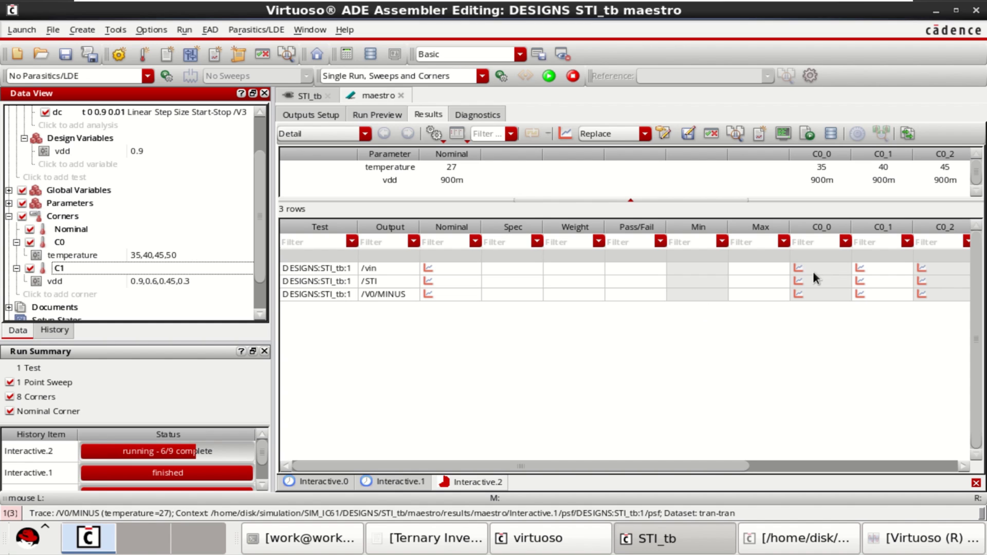
drag(735, 464, 975, 465)
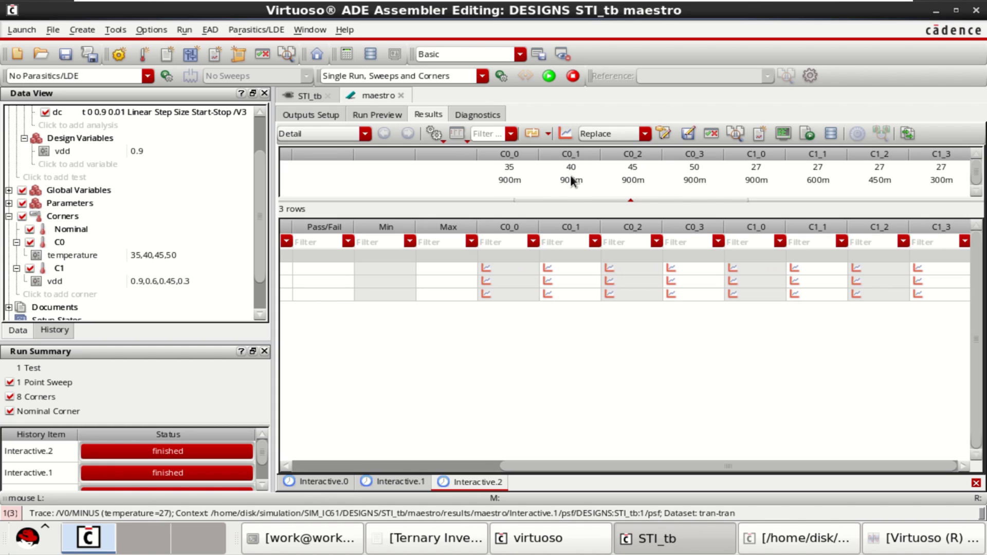
drag(819, 467, 821, 467)
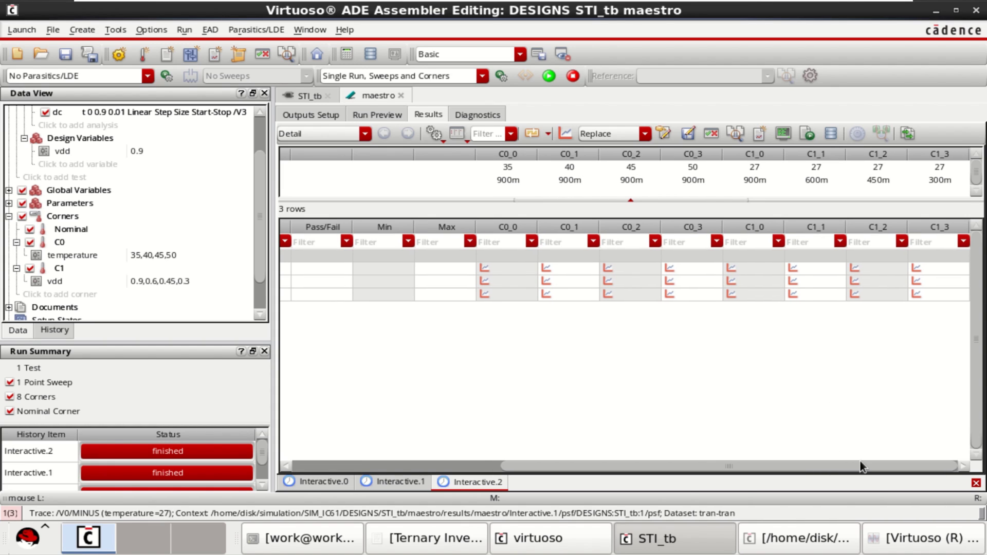
click(565, 133)
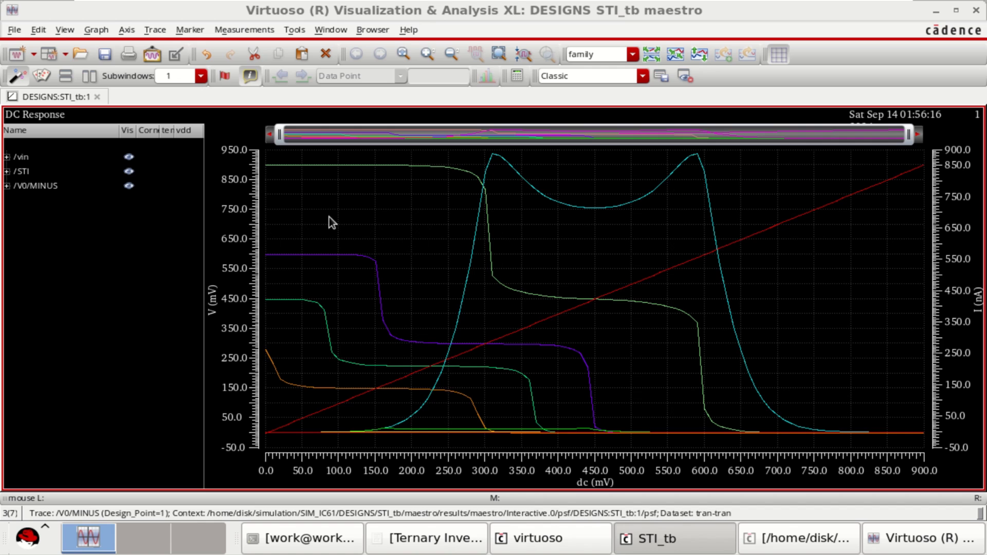
- Highlight the /vin, /STI and /V0/MINUS traces together, and remove /V0/MINUS from the selection
click(24, 158)
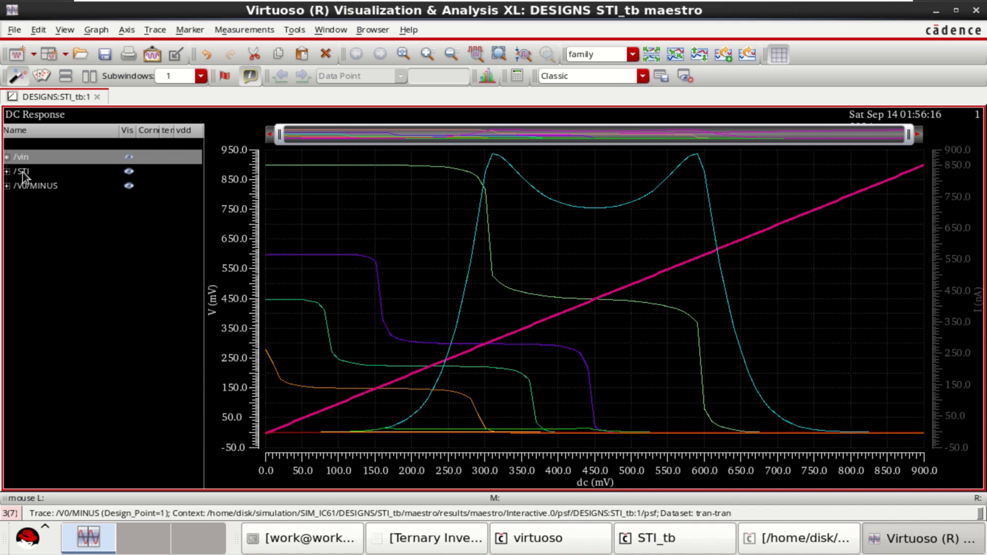
shift+click(22, 172)
shift+click(26, 186)
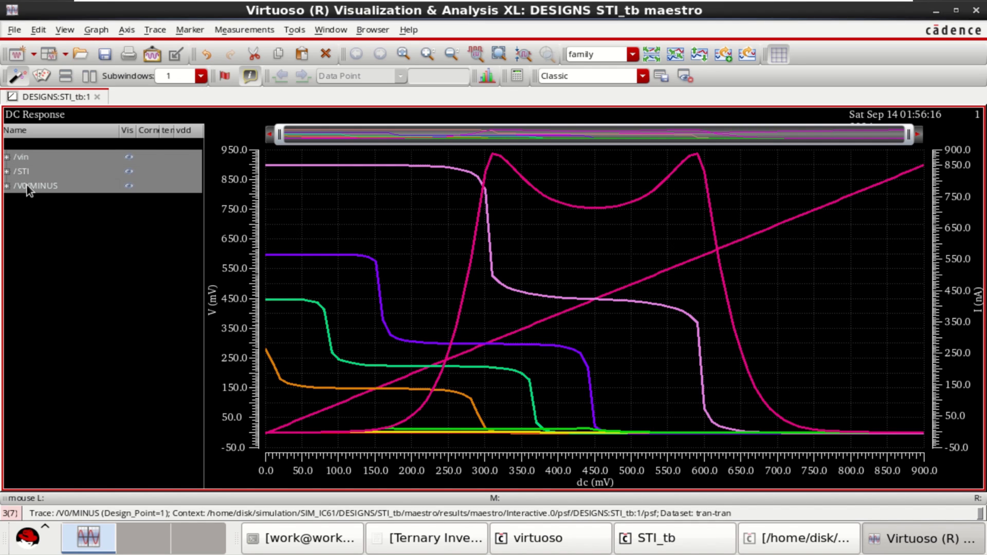
ctrl+click(39, 189)
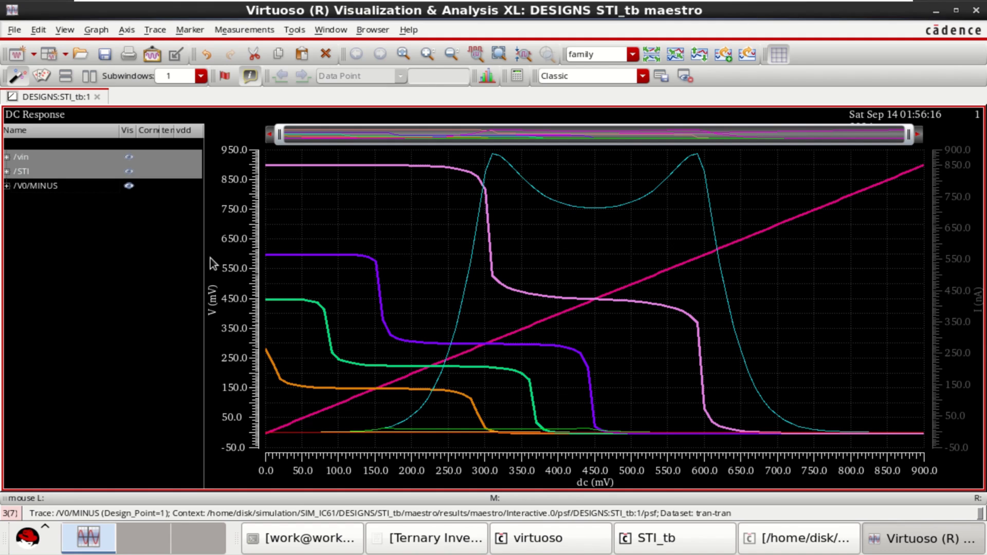
- Expand the /V0/MINUS trace group to list its corners, highlight its current curves with the other traces, and clear the selection
click(8, 186)
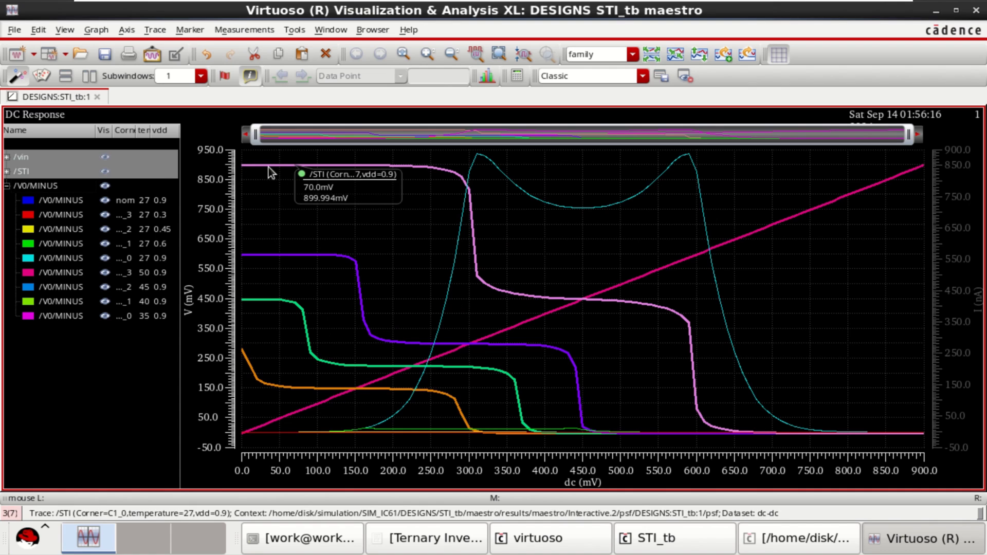
ctrl+click(20, 185)
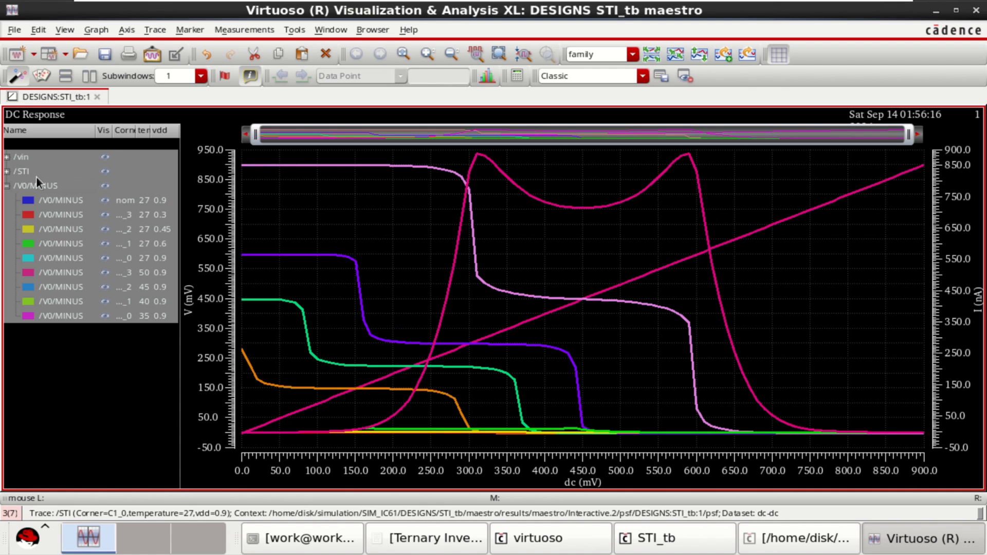
click(126, 364)
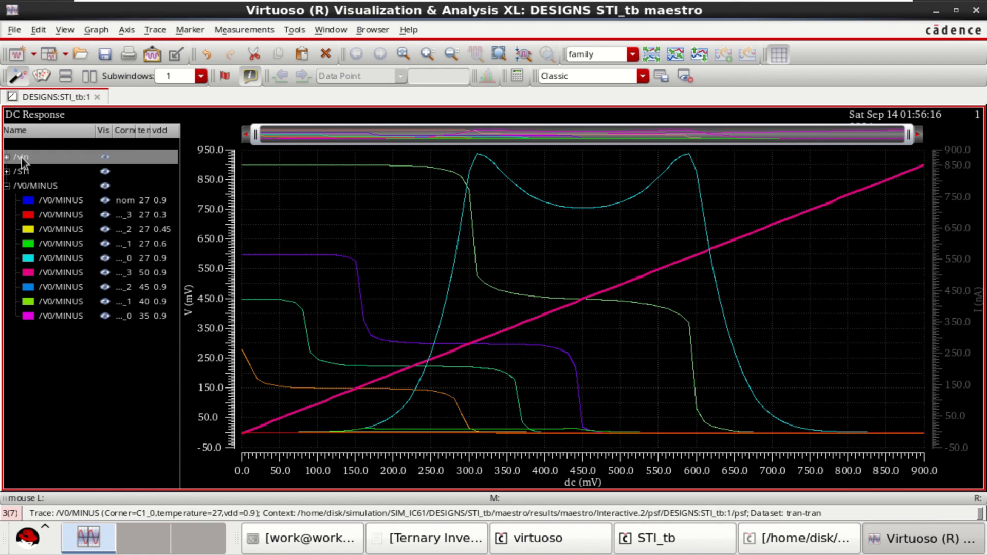
- Highlight the /STI and /vin traces together and inspect the /STI transfer curves at vdd 0.9, 0.6, 0.45 and 0.3
click(24, 172)
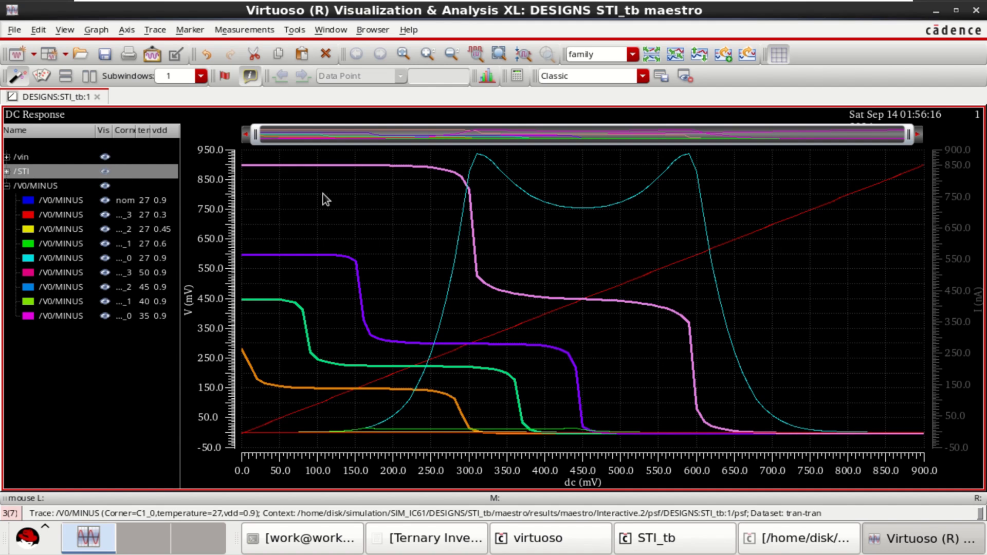
ctrl+click(23, 156)
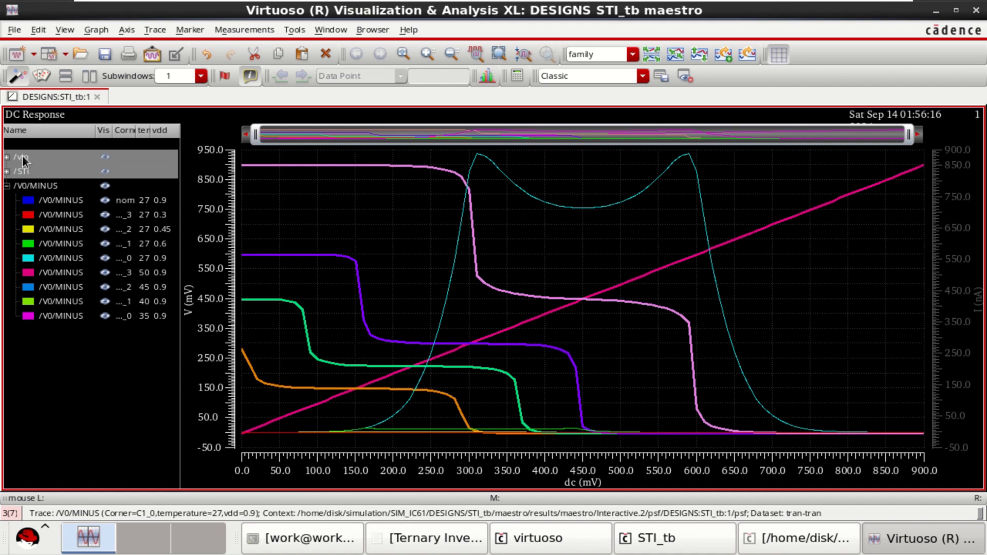
mouse_move(308, 166)
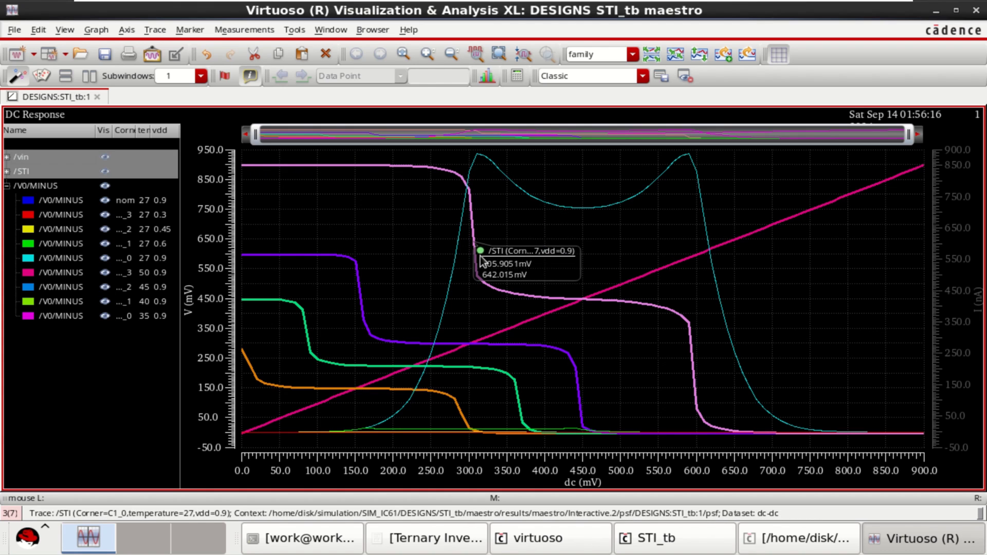
mouse_move(350, 168)
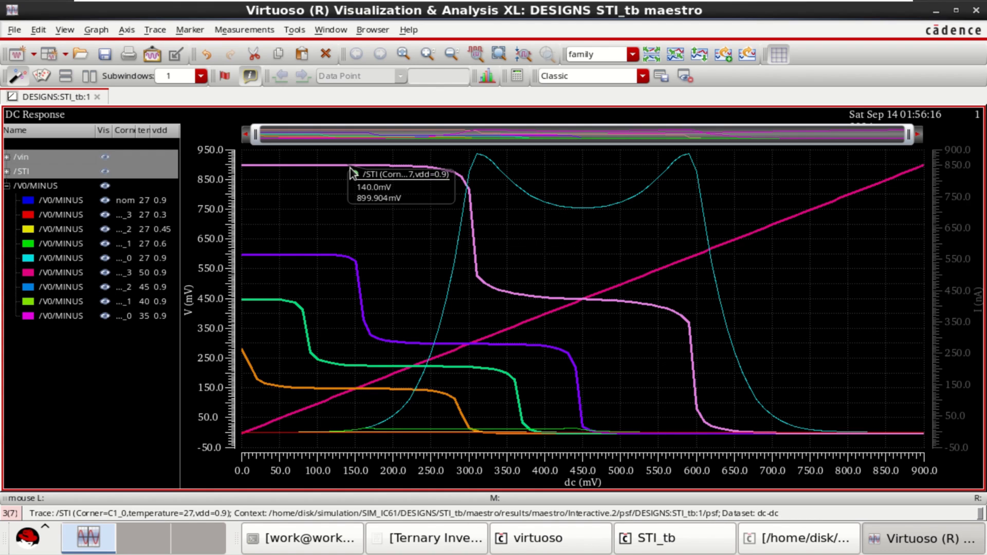
mouse_move(305, 257)
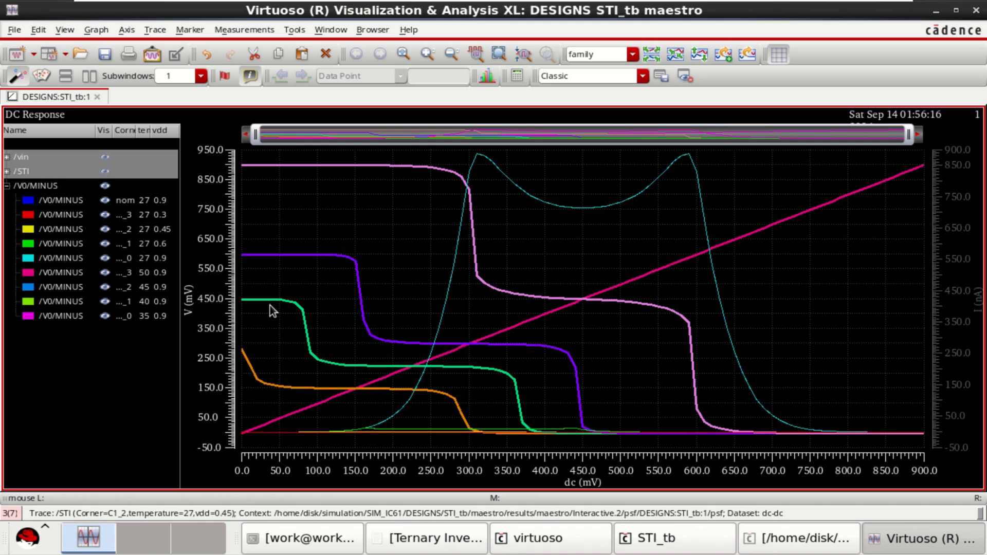
mouse_move(270, 305)
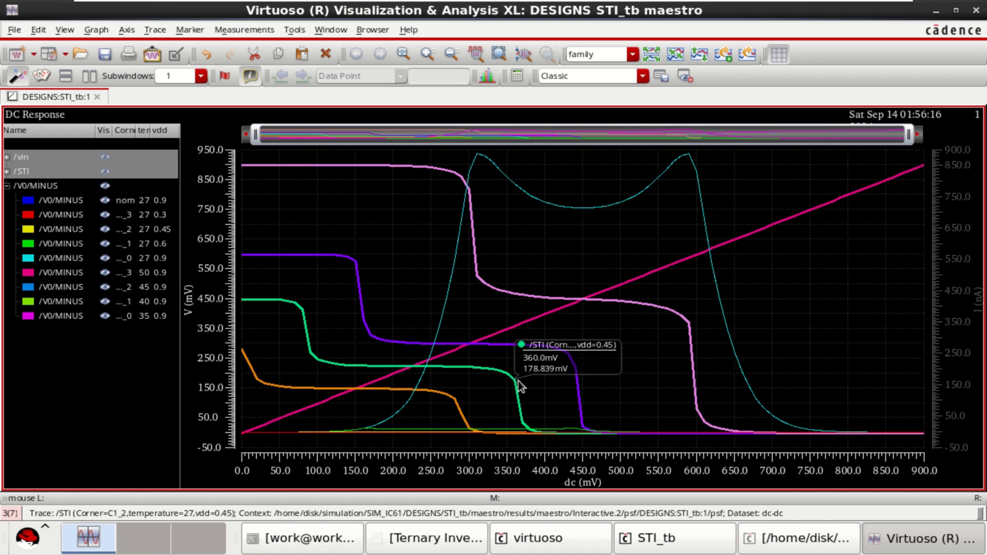
mouse_move(270, 376)
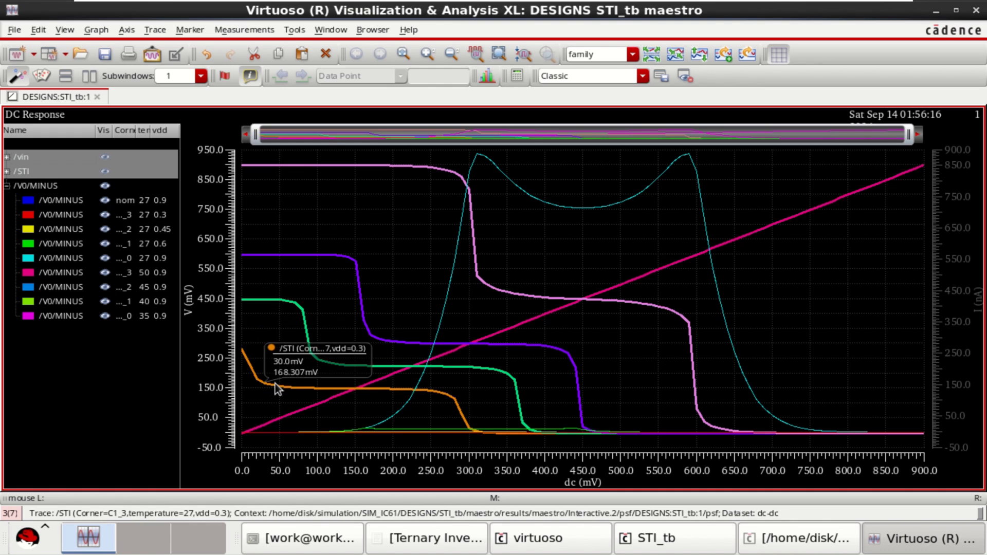